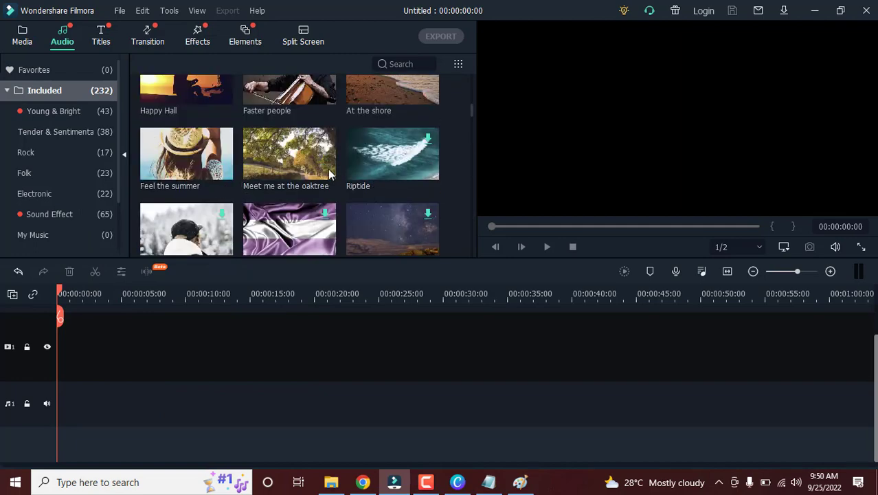
{"action": "mouse_move", "coordinate": [324, 170]}
{"action": "left_click_drag", "start_coordinate": [471, 112], "coordinate": [472, 81]}
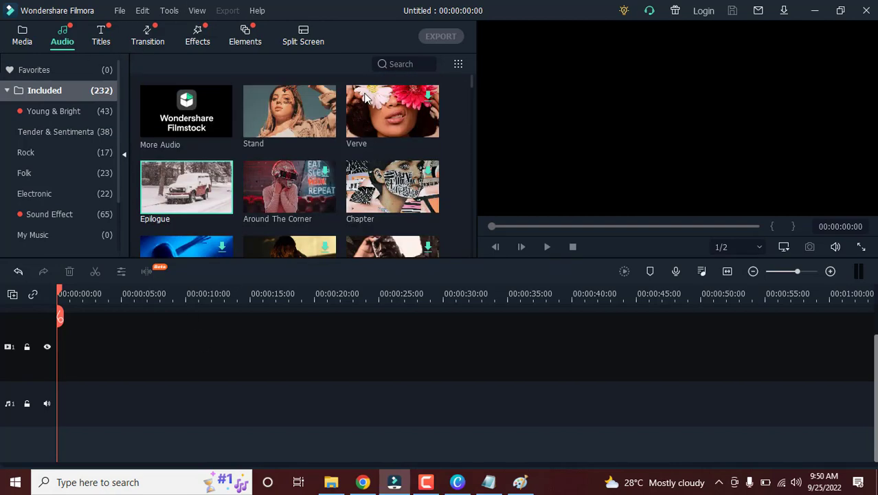
Step: Import today's three Filmora 10 course images from the Downloads folder into the project media
{"action": "left_click", "coordinate": [18, 42]}
{"action": "left_click", "coordinate": [216, 132]}
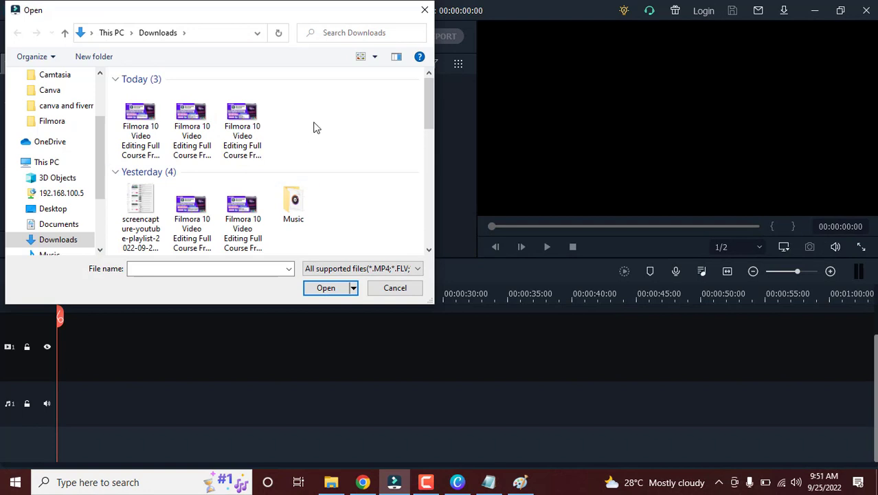
{"action": "left_click_drag", "start_coordinate": [315, 128], "coordinate": [116, 130]}
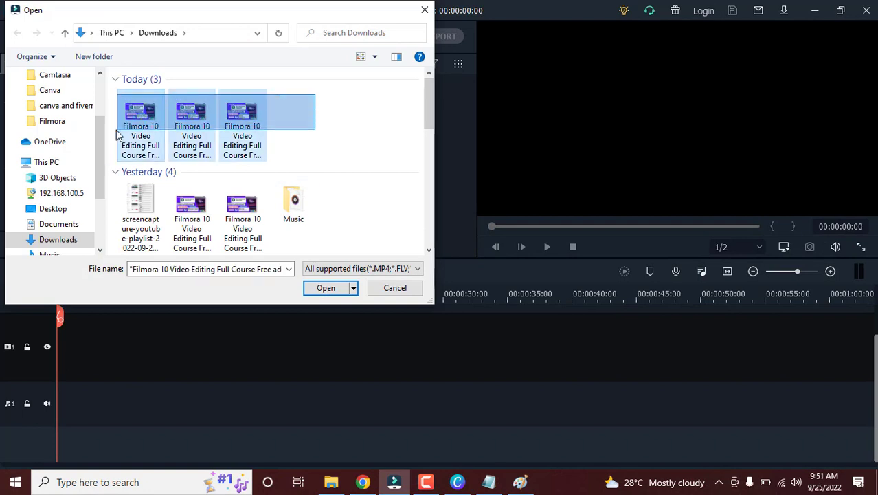
{"action": "left_click", "coordinate": [326, 288]}
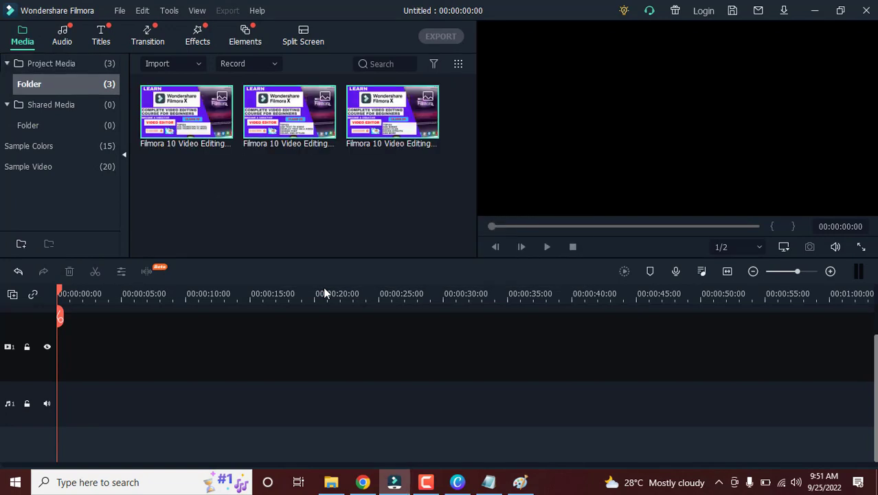
Step: Place the three imported images on the video track, starting at the beginning of the timeline
{"action": "left_click_drag", "start_coordinate": [392, 113], "coordinate": [64, 337]}
{"action": "left_click_drag", "start_coordinate": [289, 112], "coordinate": [128, 363]}
{"action": "left_click_drag", "start_coordinate": [164, 127], "coordinate": [175, 363]}
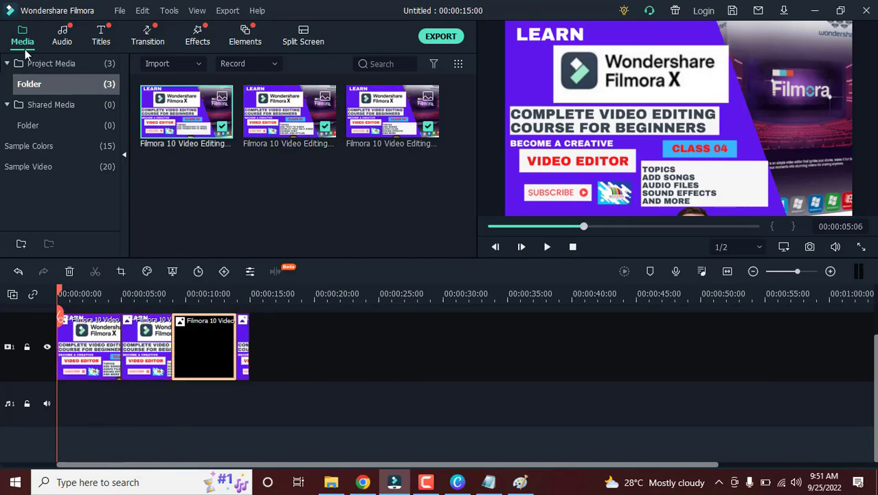
Step: Add the included song Stand to the audio track and trim its end to match the images at 00:00:15:00
{"action": "left_click", "coordinate": [63, 38]}
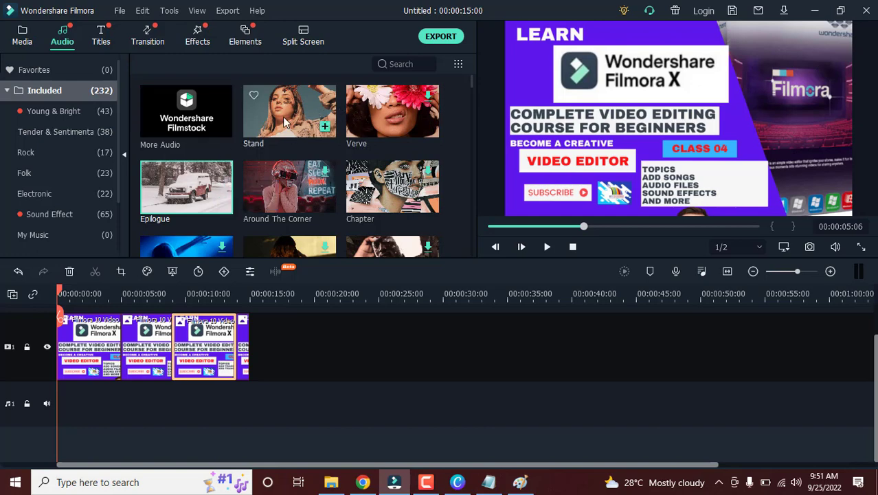
{"action": "left_click", "coordinate": [325, 129]}
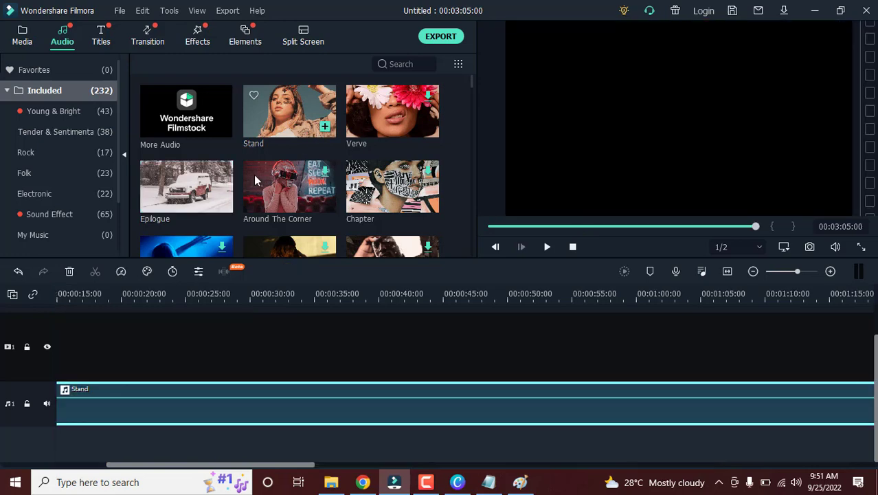
{"action": "left_click_drag", "start_coordinate": [221, 467], "coordinate": [170, 467]}
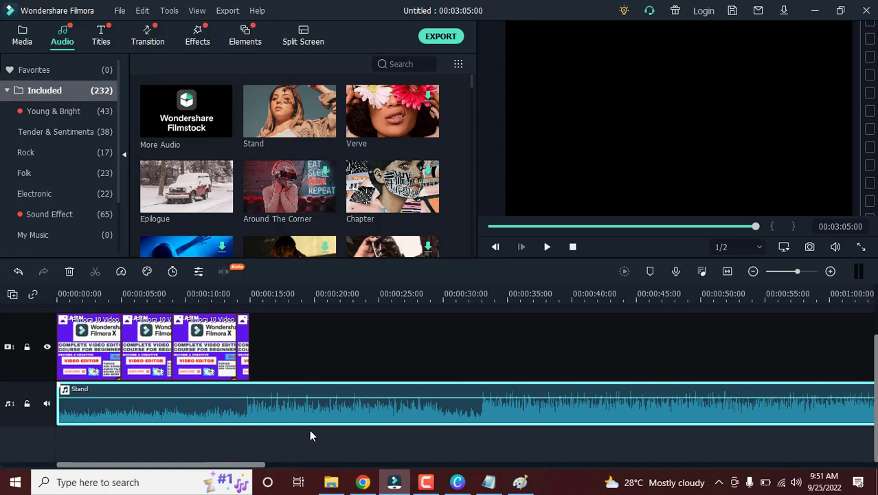
{"action": "left_click_drag", "start_coordinate": [206, 467], "coordinate": [333, 467]}
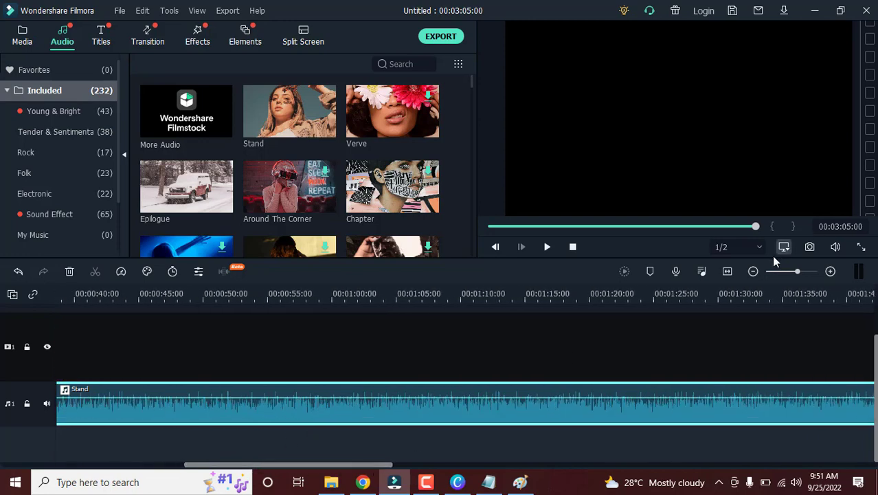
{"action": "left_click", "coordinate": [753, 270]}
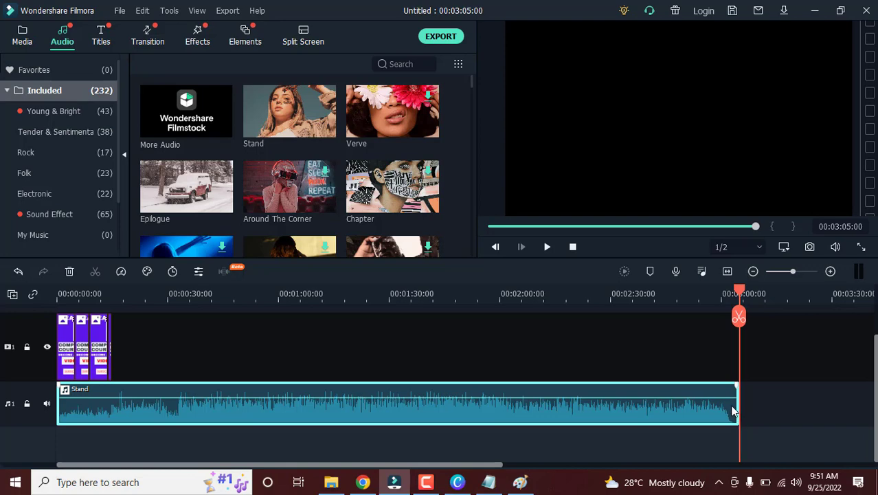
{"action": "left_click_drag", "start_coordinate": [738, 410], "coordinate": [113, 397]}
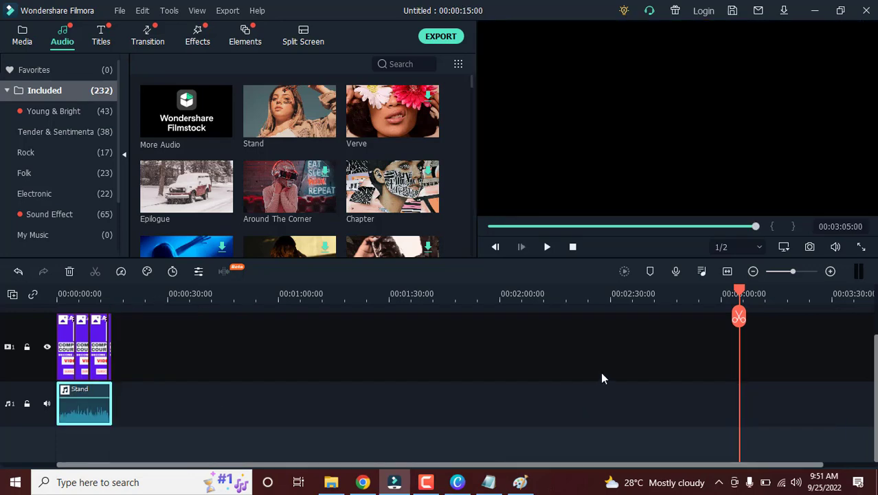
Step: Delete the short leftover image clip at the end of the video track
{"action": "left_click", "coordinate": [829, 271]}
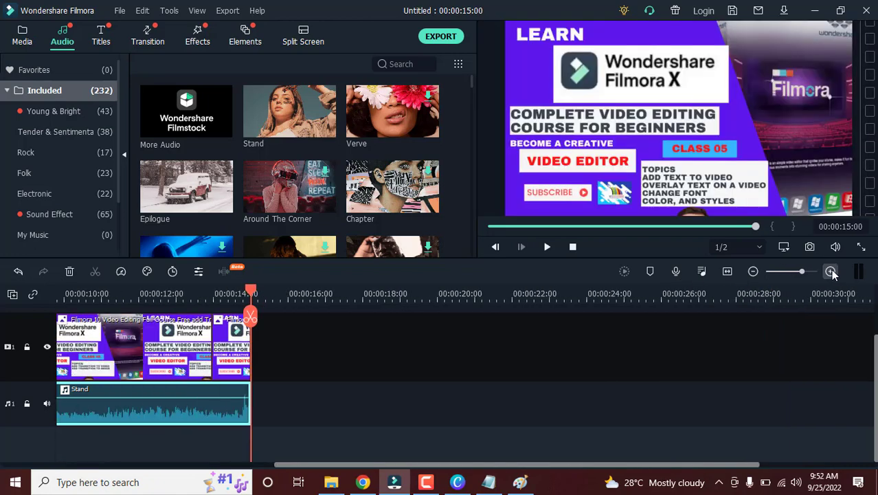
{"action": "left_click", "coordinate": [829, 271]}
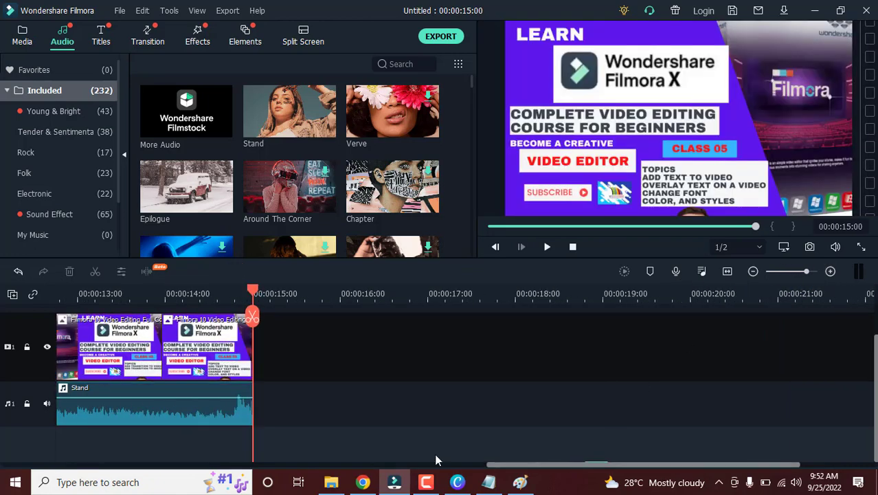
{"action": "left_click", "coordinate": [404, 466]}
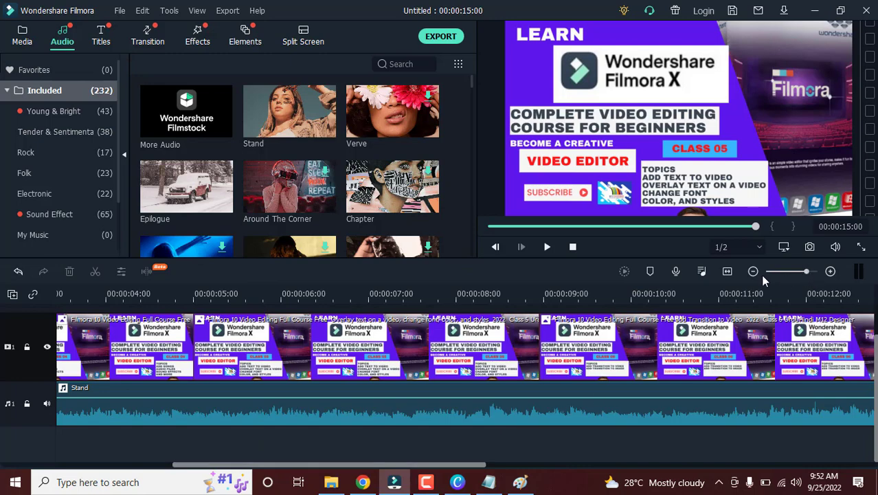
{"action": "left_click", "coordinate": [753, 271]}
{"action": "left_click", "coordinate": [179, 374]}
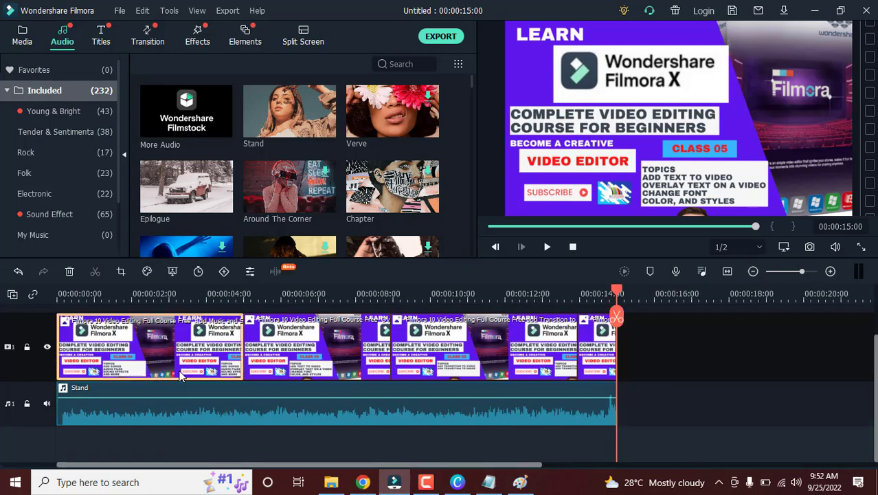
{"action": "left_click", "coordinate": [316, 349]}
{"action": "left_click", "coordinate": [433, 357]}
{"action": "left_click", "coordinate": [608, 368]}
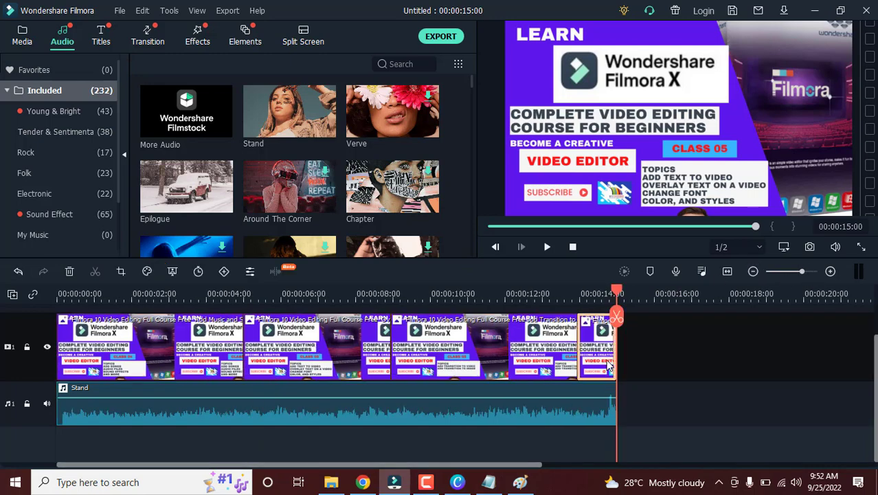
{"action": "right_click", "coordinate": [603, 367]}
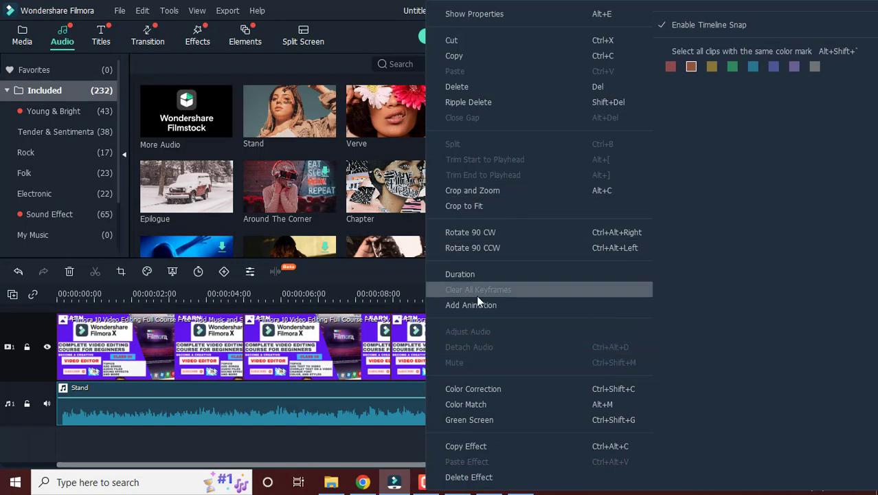
{"action": "left_click", "coordinate": [453, 86]}
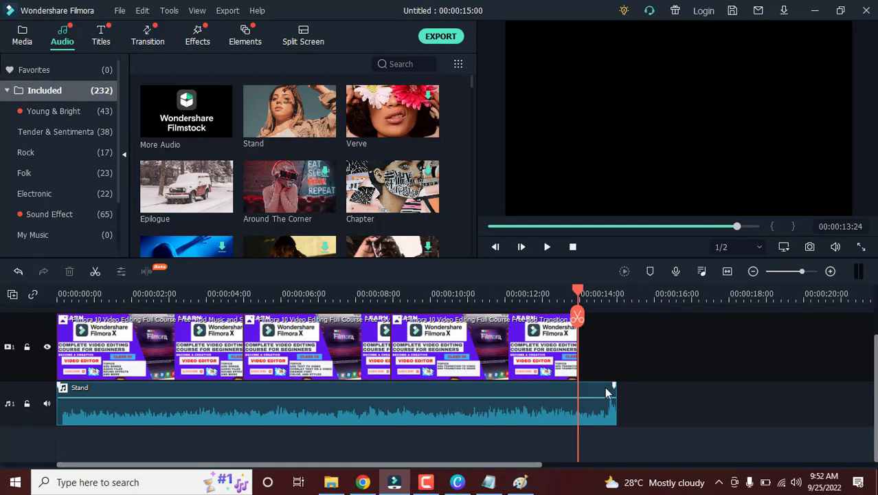
Step: Shorten the Stand audio clip to end with the last image at 00:00:13:24, and preview the opening seconds
{"action": "left_click", "coordinate": [616, 405]}
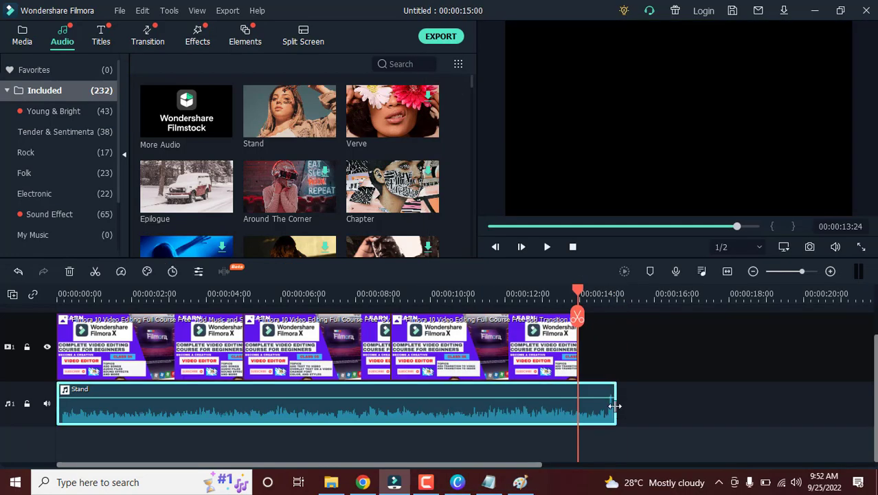
{"action": "left_click_drag", "start_coordinate": [616, 399], "coordinate": [577, 399]}
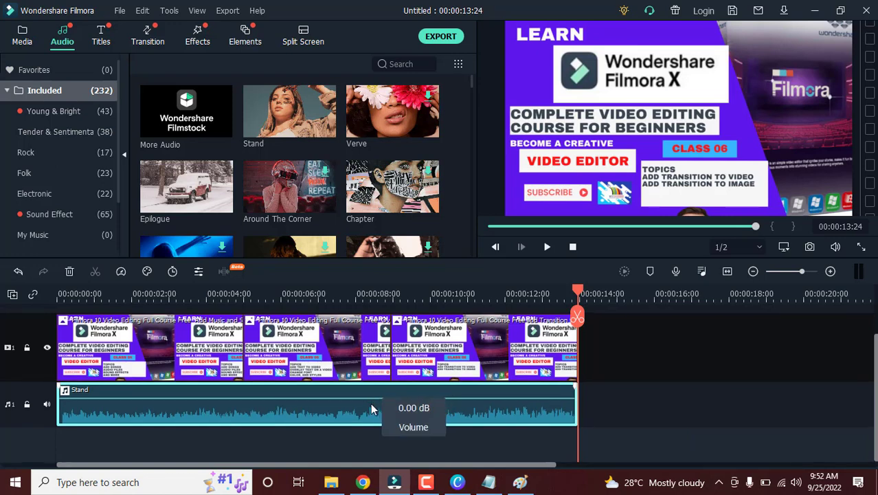
{"action": "left_click", "coordinate": [572, 247]}
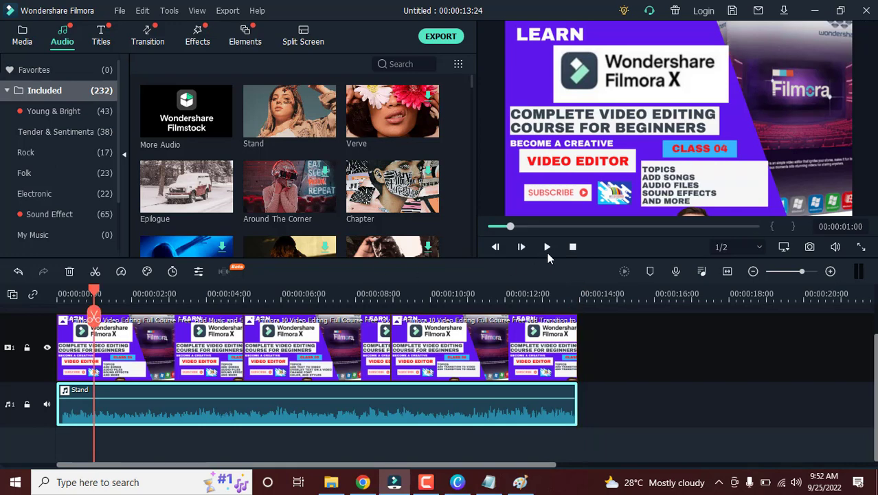
{"action": "left_click", "coordinate": [547, 251]}
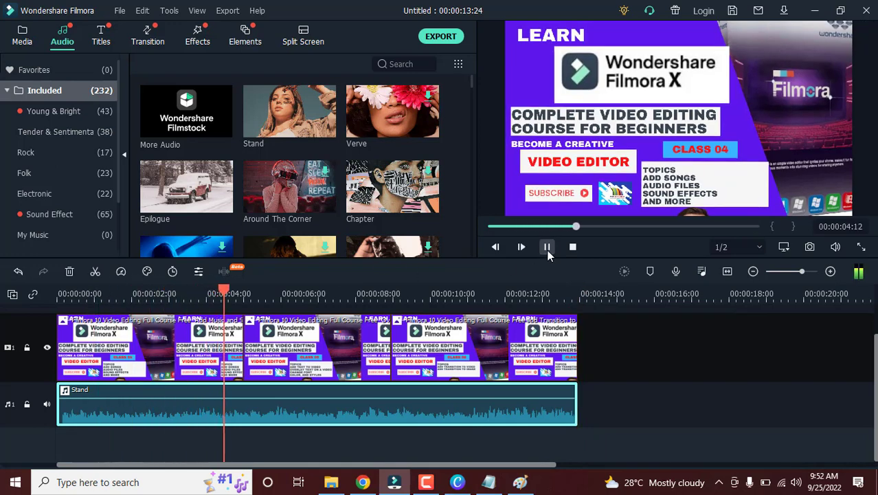
{"action": "left_click", "coordinate": [547, 251]}
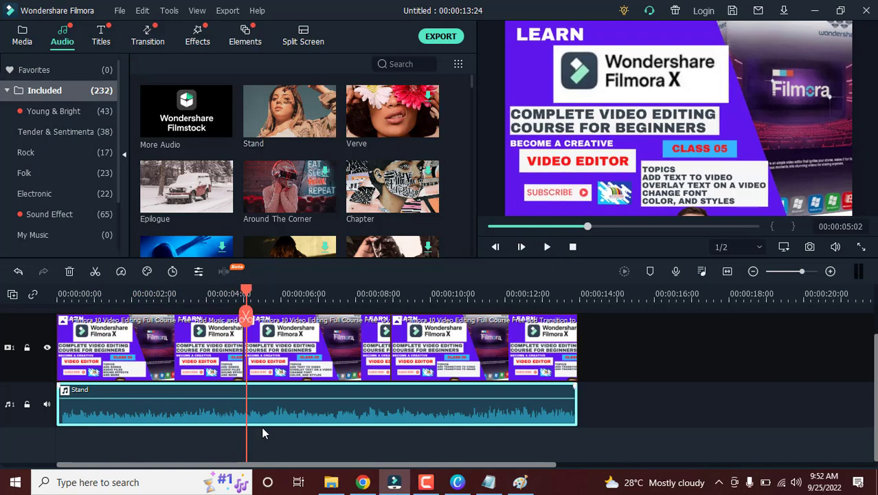
Step: Lower the Stand clip's volume to -7.29 dB on the timeline and preview the sound
{"action": "mouse_move", "coordinate": [309, 402]}
{"action": "left_mouse_down"}
{"action": "mouse_move", "coordinate": [309, 413]}
{"action": "mouse_move", "coordinate": [314, 395]}
{"action": "mouse_move", "coordinate": [310, 404]}
{"action": "left_mouse_up"}
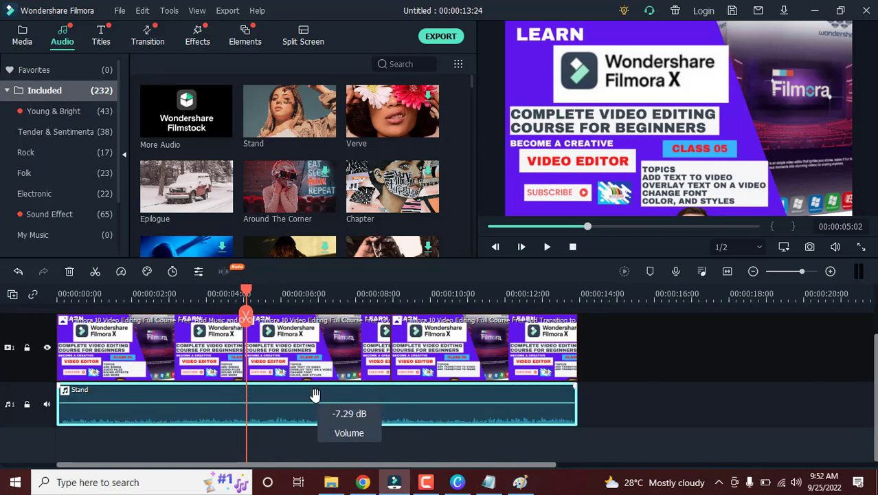
{"action": "left_click", "coordinate": [548, 248]}
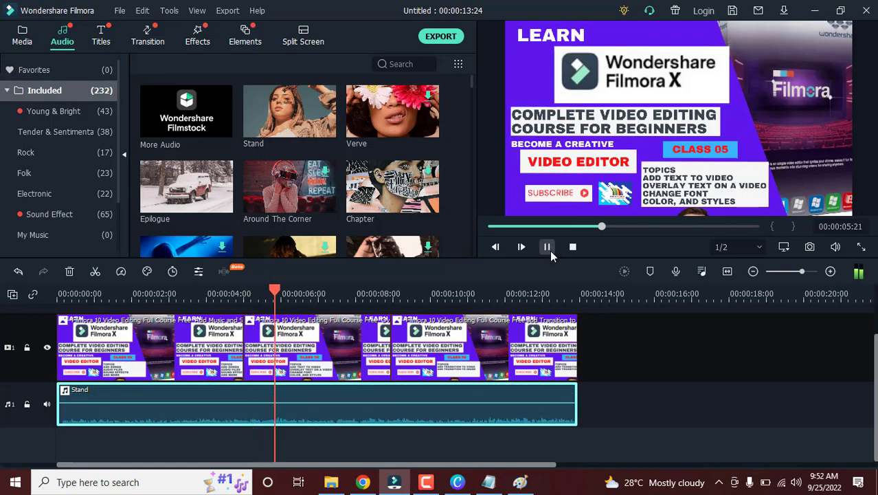
{"action": "left_click", "coordinate": [549, 250]}
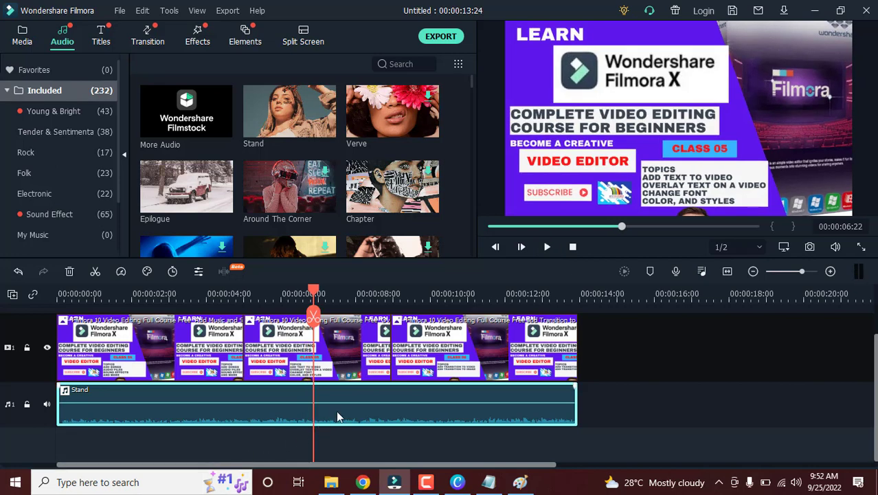
Step: Raise the Stand clip's volume line close to the clip's upper edge and preview the louder sound
{"action": "left_click_drag", "start_coordinate": [338, 406], "coordinate": [337, 385]}
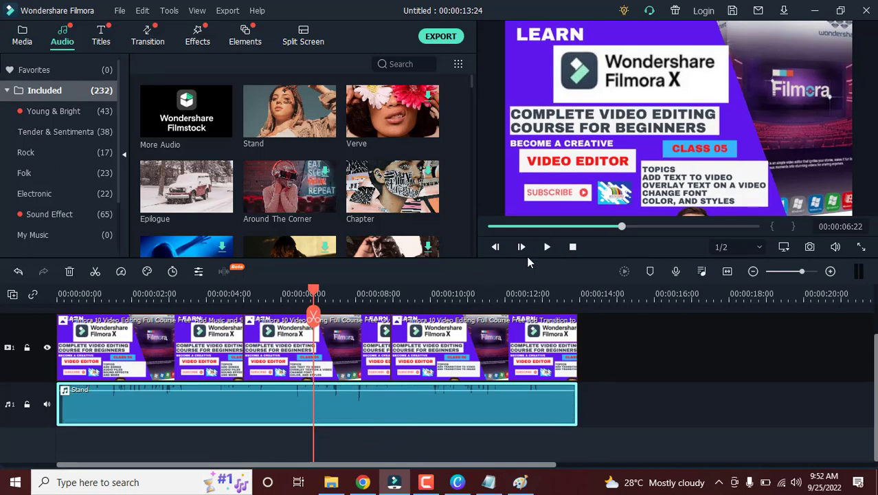
{"action": "left_click", "coordinate": [548, 250]}
{"action": "left_click", "coordinate": [549, 250]}
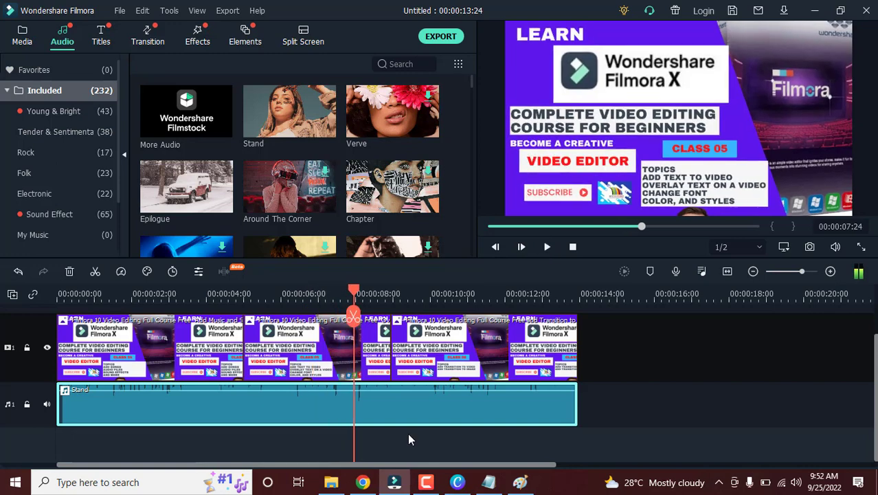
Step: Bring the Stand clip's volume line down slightly from its upper edge and preview the result
{"action": "mouse_move", "coordinate": [395, 386]}
{"action": "left_mouse_down"}
{"action": "mouse_move", "coordinate": [396, 400]}
{"action": "mouse_move", "coordinate": [395, 392]}
{"action": "left_mouse_up"}
{"action": "left_click", "coordinate": [548, 248]}
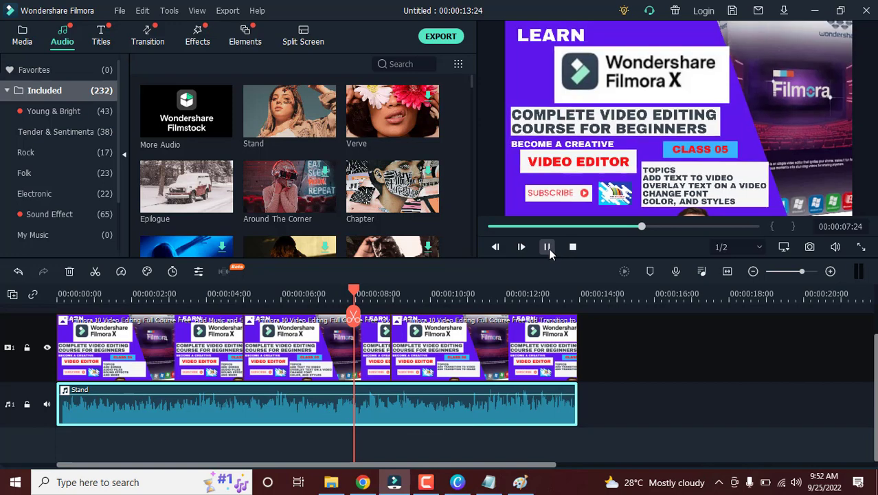
{"action": "left_click", "coordinate": [548, 248]}
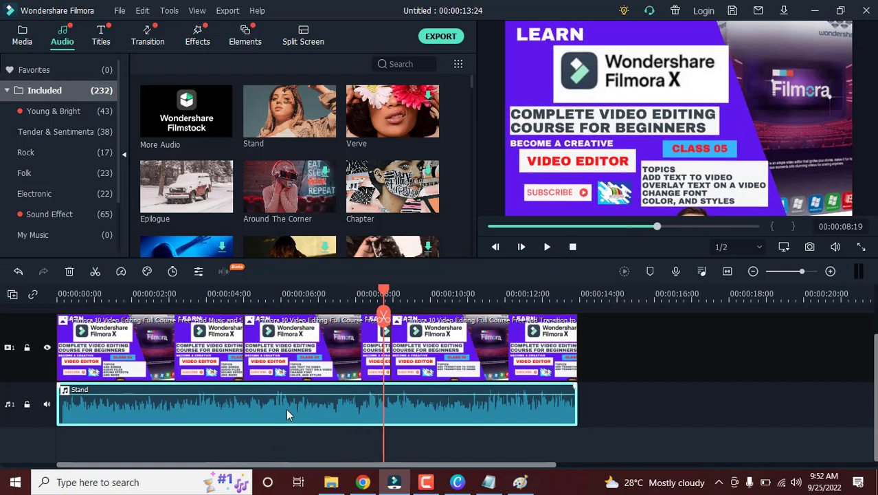
Step: Open the Stand clip's audio settings and raise its volume to between 6 and 12 dB during playback
{"action": "double_click", "coordinate": [285, 408]}
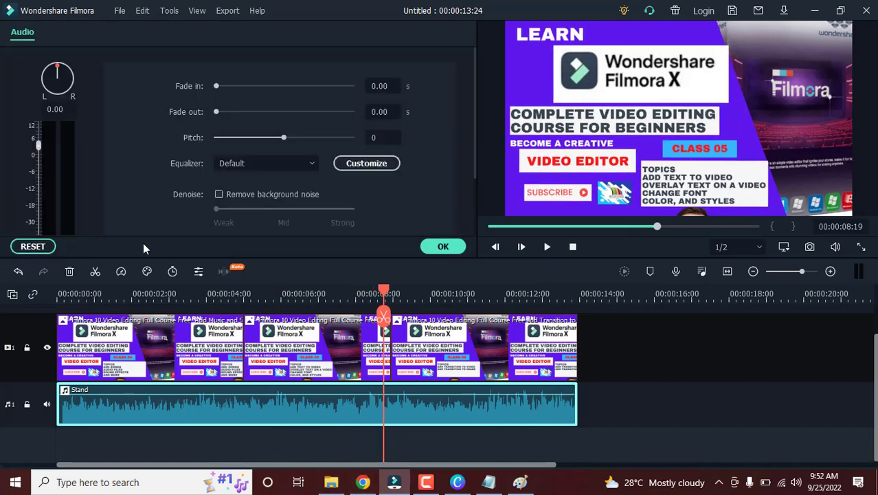
{"action": "left_click", "coordinate": [547, 246]}
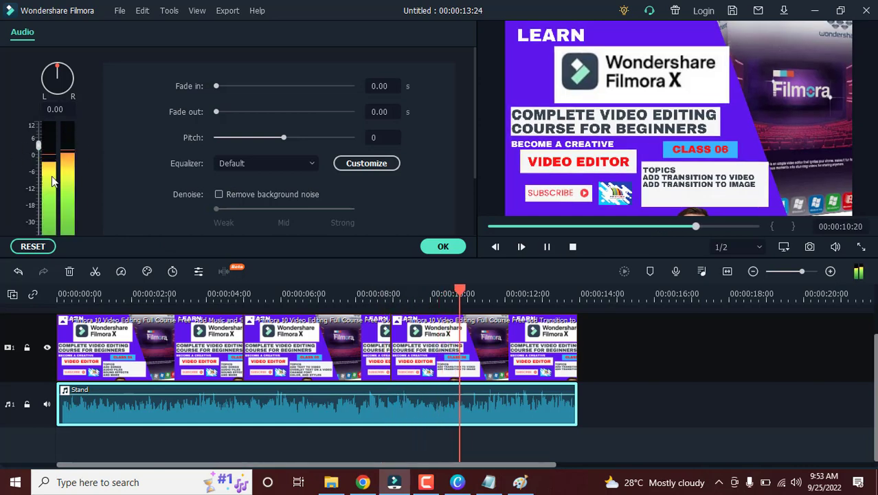
{"action": "left_click_drag", "start_coordinate": [38, 145], "coordinate": [37, 133]}
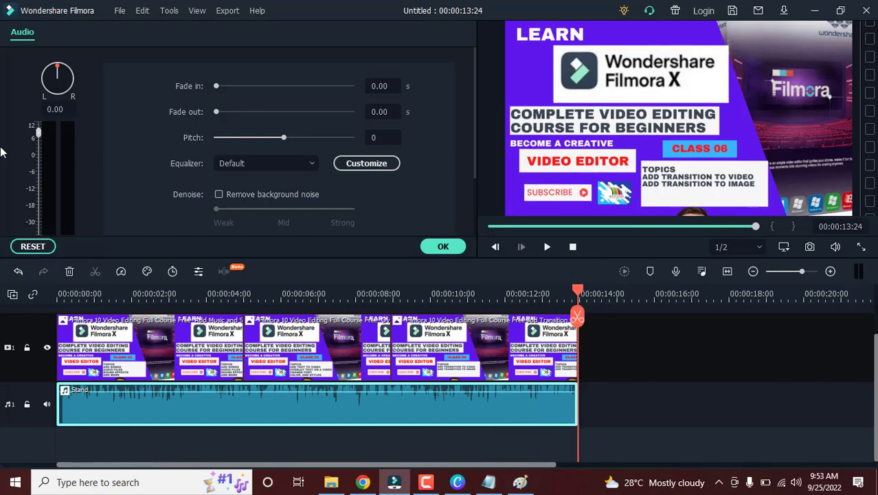
Step: Pan the Stand clip's audio fully to the right channel at 100.00 and preview the sound
{"action": "left_click_drag", "start_coordinate": [59, 69], "coordinate": [77, 98]}
{"action": "left_click", "coordinate": [547, 246]}
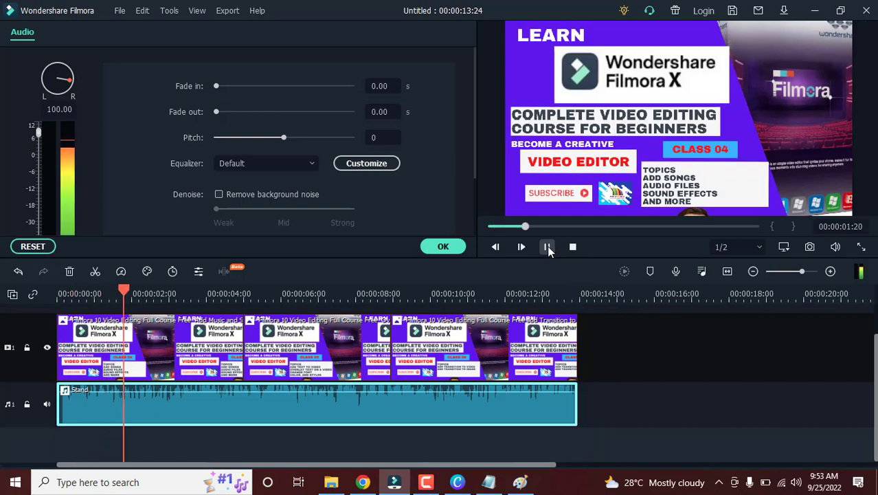
{"action": "left_click", "coordinate": [547, 246]}
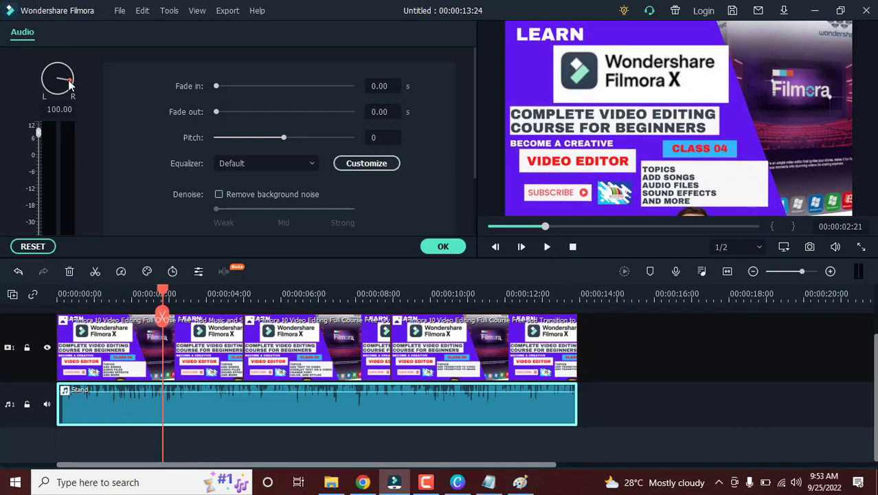
Step: Pan the Stand clip's audio fully left at -100.00, preview the sound, and return the pan to the centre at 0.00
{"action": "left_click_drag", "start_coordinate": [71, 83], "coordinate": [36, 96]}
{"action": "left_click", "coordinate": [547, 247]}
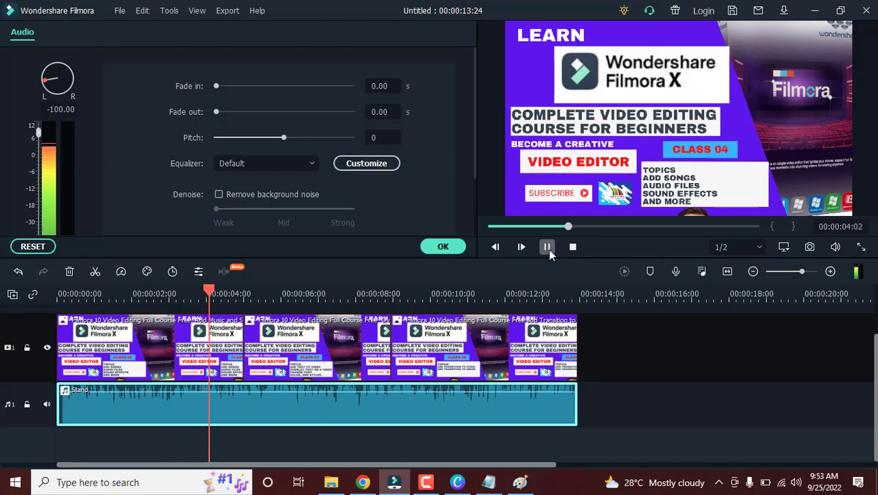
{"action": "left_click", "coordinate": [548, 247]}
{"action": "mouse_move", "coordinate": [52, 79]}
{"action": "left_mouse_down"}
{"action": "mouse_move", "coordinate": [46, 74]}
{"action": "mouse_move", "coordinate": [59, 72]}
{"action": "left_mouse_up"}
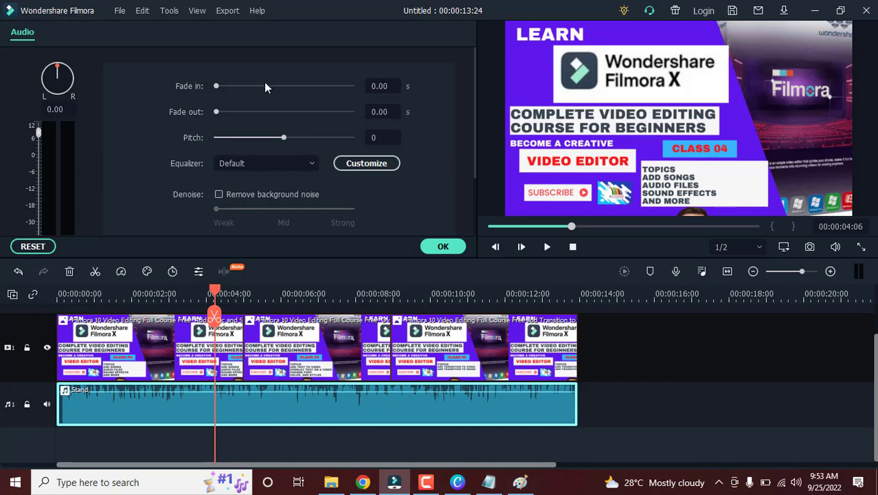
Step: Raise the Stand clip's pitch to 12 and preview the sound
{"action": "mouse_move", "coordinate": [217, 88]}
{"action": "left_mouse_down"}
{"action": "mouse_move", "coordinate": [231, 89]}
{"action": "mouse_move", "coordinate": [206, 85]}
{"action": "left_mouse_up"}
{"action": "left_click_drag", "start_coordinate": [289, 137], "coordinate": [365, 141]}
{"action": "left_click", "coordinate": [548, 248]}
{"action": "left_click", "coordinate": [548, 248]}
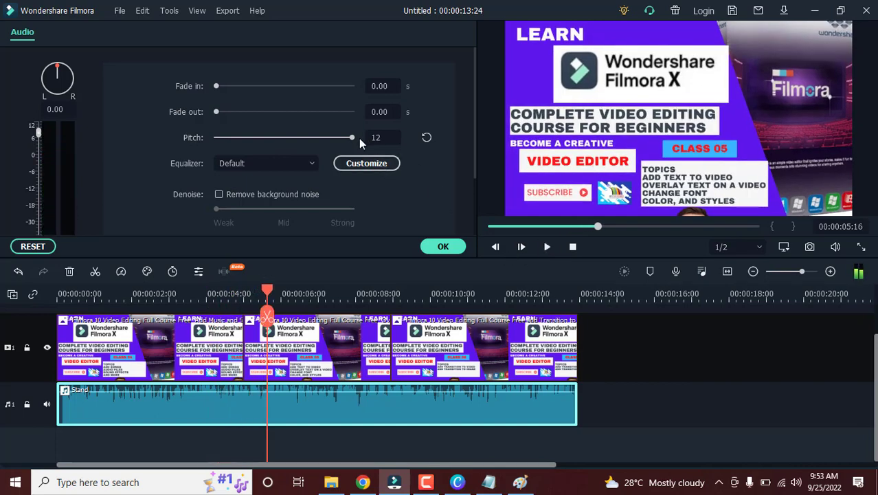
Step: Lower the Stand clip's pitch to -8 and preview the deeper sound
{"action": "left_click_drag", "start_coordinate": [352, 138], "coordinate": [247, 139]}
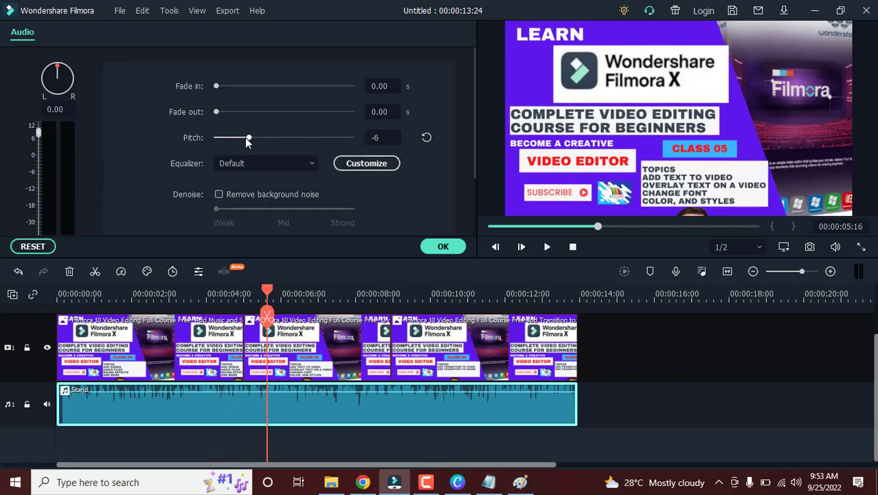
{"action": "left_click", "coordinate": [547, 246]}
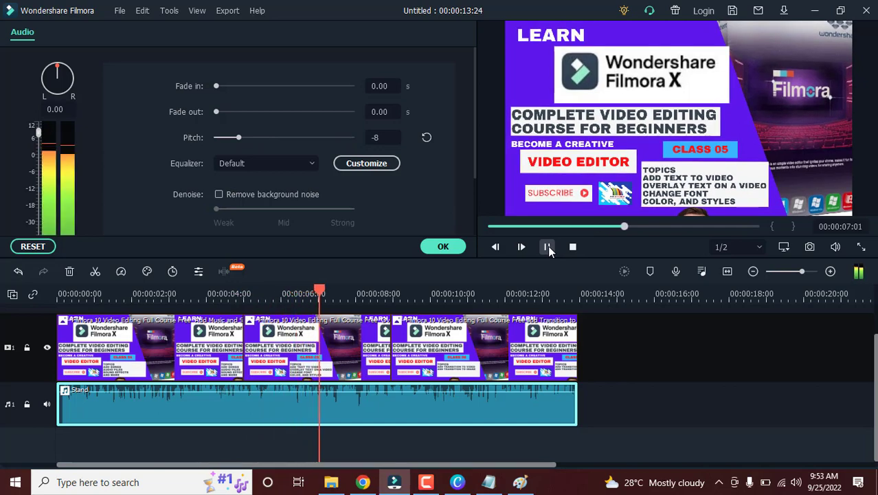
{"action": "left_click", "coordinate": [548, 246]}
Step: Set the Stand clip's pitch back to 12 and preview the sound
{"action": "left_click_drag", "start_coordinate": [238, 136], "coordinate": [353, 138]}
{"action": "left_click", "coordinate": [547, 246]}
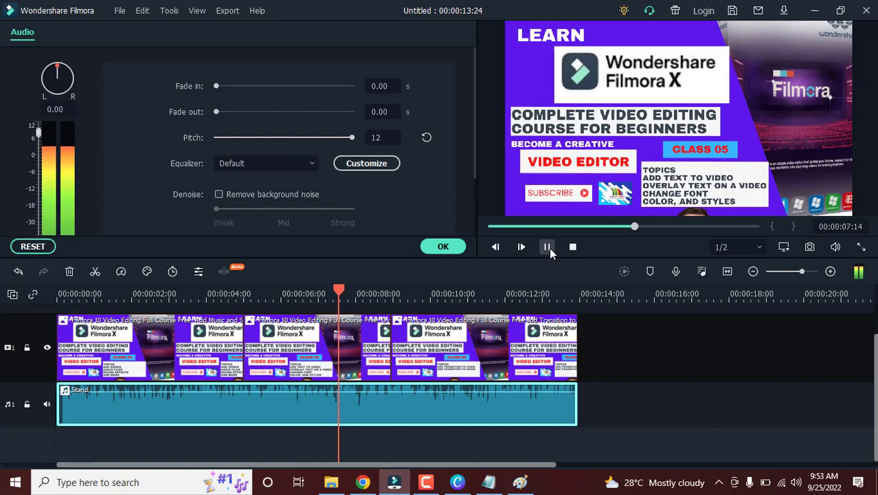
{"action": "left_click", "coordinate": [548, 246]}
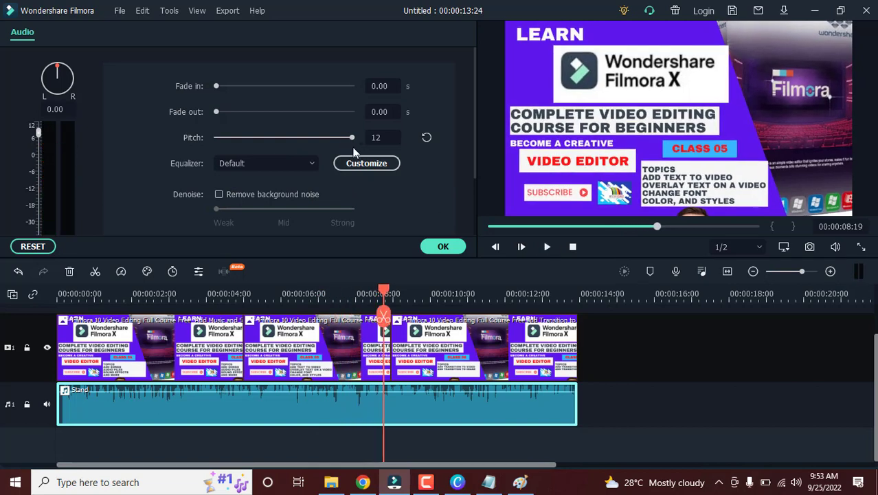
Step: Try the Classic and Dance equalizer presets on the Stand clip, previewing Dance and moving playback to about 00:00:01:12
{"action": "scroll", "coordinate": [271, 167], "scroll_direction": "down", "scroll_amount": 1}
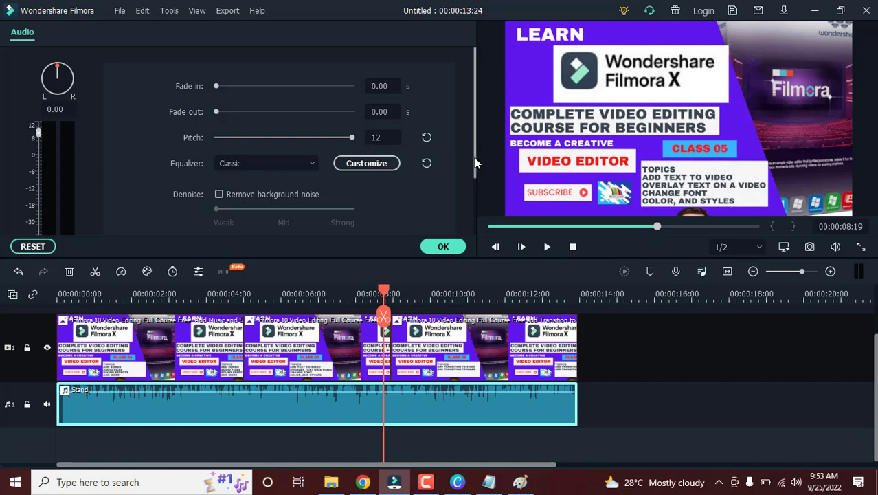
{"action": "left_click_drag", "start_coordinate": [473, 162], "coordinate": [447, 204]}
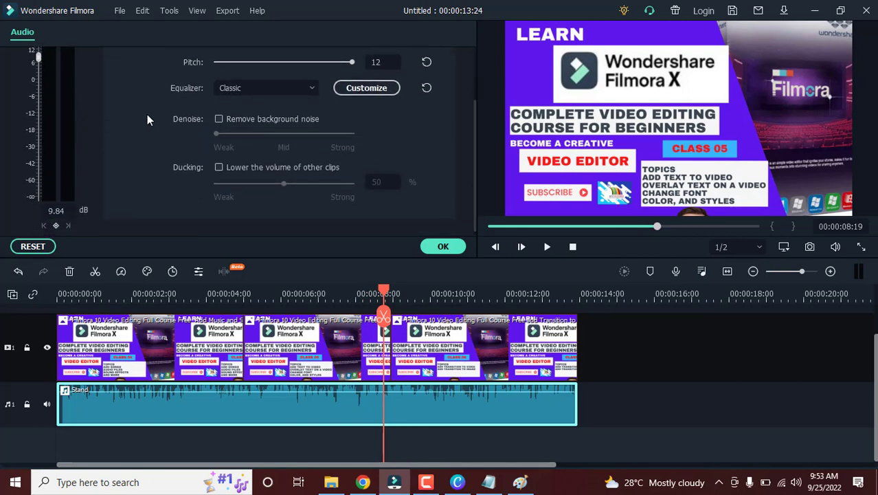
{"action": "left_click", "coordinate": [250, 89]}
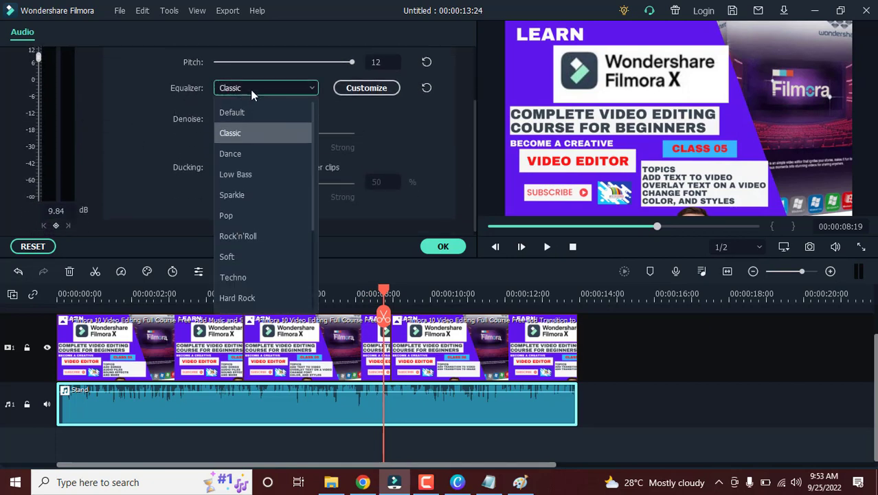
{"action": "left_click", "coordinate": [273, 156]}
{"action": "left_click", "coordinate": [547, 248]}
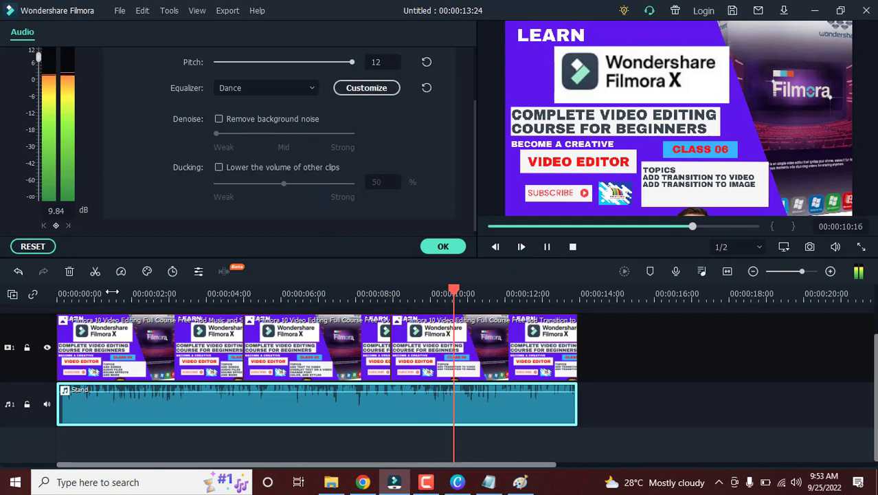
{"action": "left_click", "coordinate": [112, 291]}
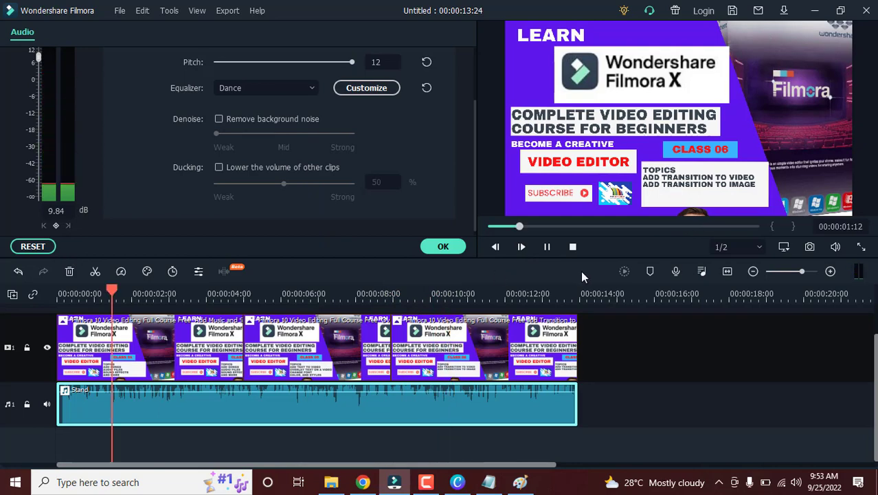
Step: Switch the Stand clip's equalizer preset to Classic and preview the sound
{"action": "left_click", "coordinate": [234, 89]}
{"action": "left_click", "coordinate": [248, 133]}
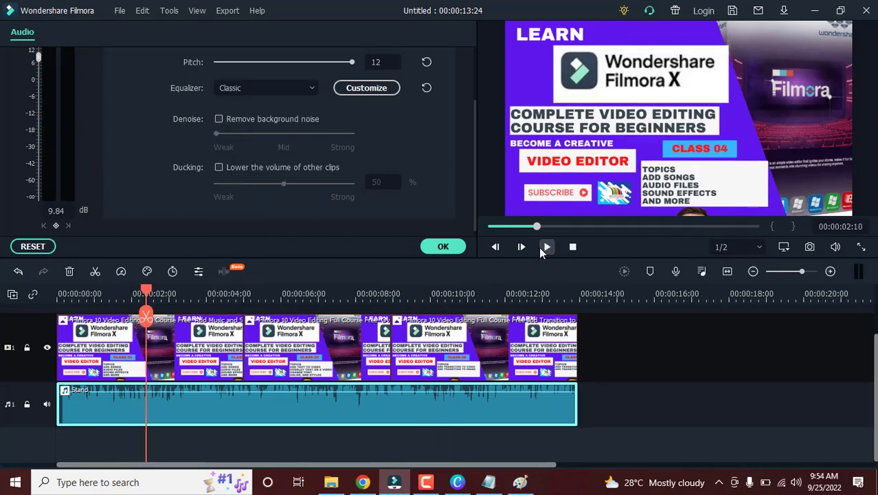
{"action": "left_click", "coordinate": [542, 247]}
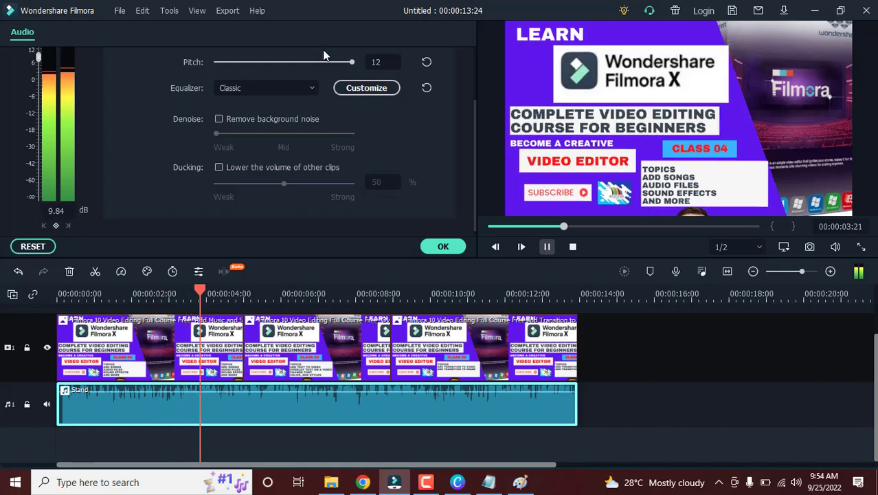
{"action": "key", "text": "space"}
Step: Set the Stand clip's equalizer preset to Soft and preview the sound
{"action": "left_click", "coordinate": [265, 89]}
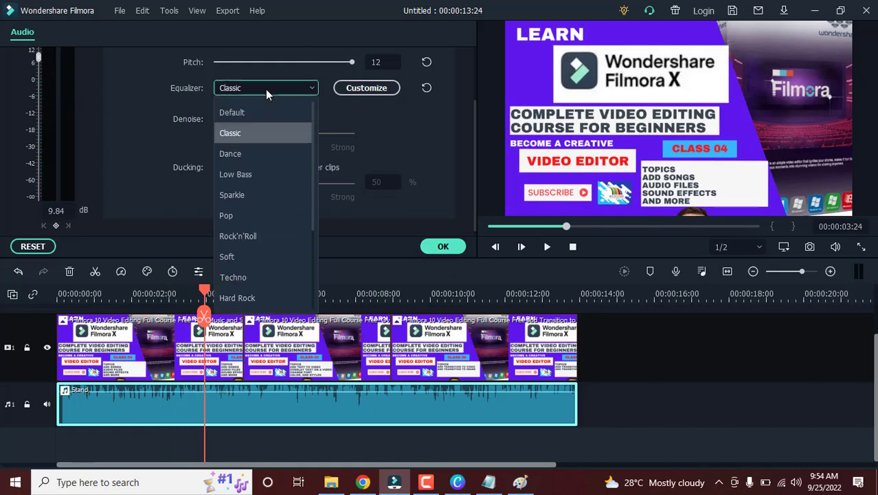
{"action": "scroll", "coordinate": [262, 210], "scroll_direction": "down", "scroll_amount": 1}
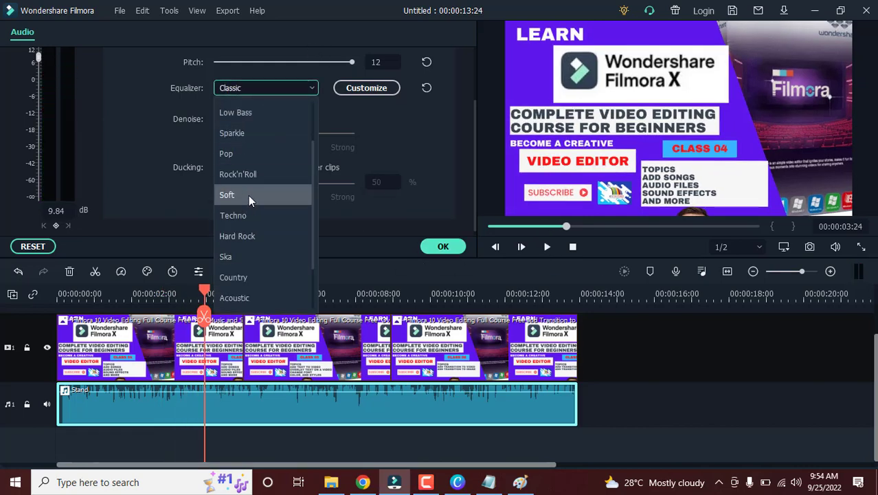
{"action": "left_click", "coordinate": [248, 195]}
{"action": "left_click", "coordinate": [547, 247]}
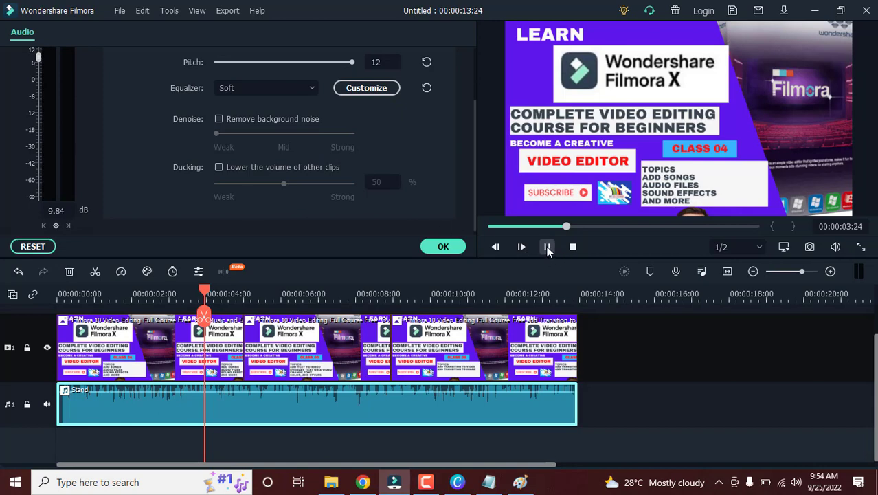
{"action": "left_click", "coordinate": [547, 247]}
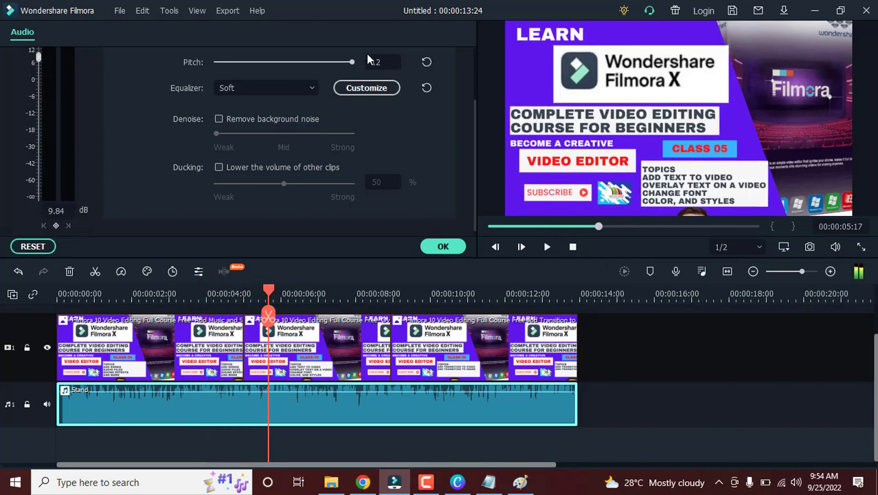
Step: Customize the Soft equalizer by raising its 31 band close to the 18.00 maximum, and preview the result
{"action": "left_click", "coordinate": [347, 90]}
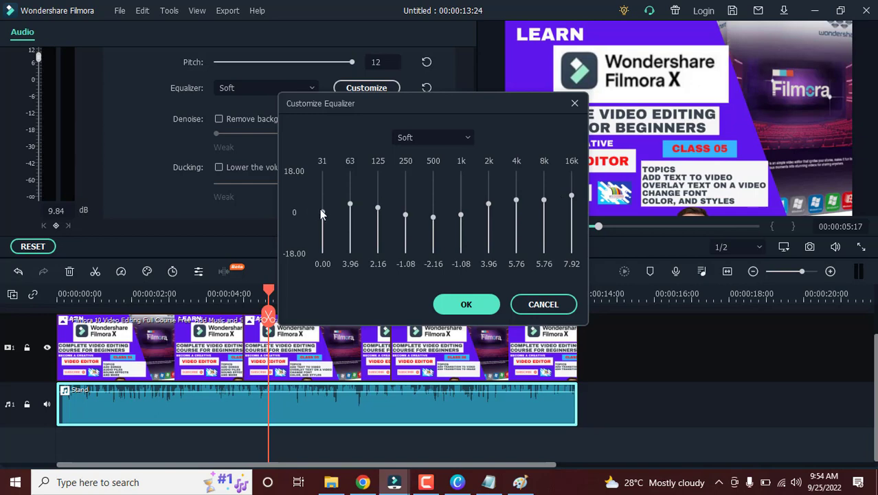
{"action": "left_click_drag", "start_coordinate": [320, 214], "coordinate": [326, 177]}
{"action": "left_click", "coordinate": [448, 300]}
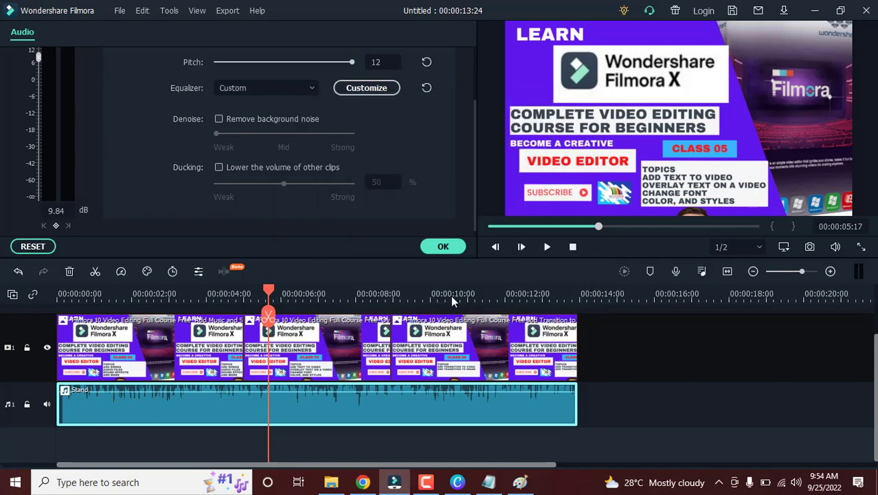
{"action": "left_click", "coordinate": [546, 250]}
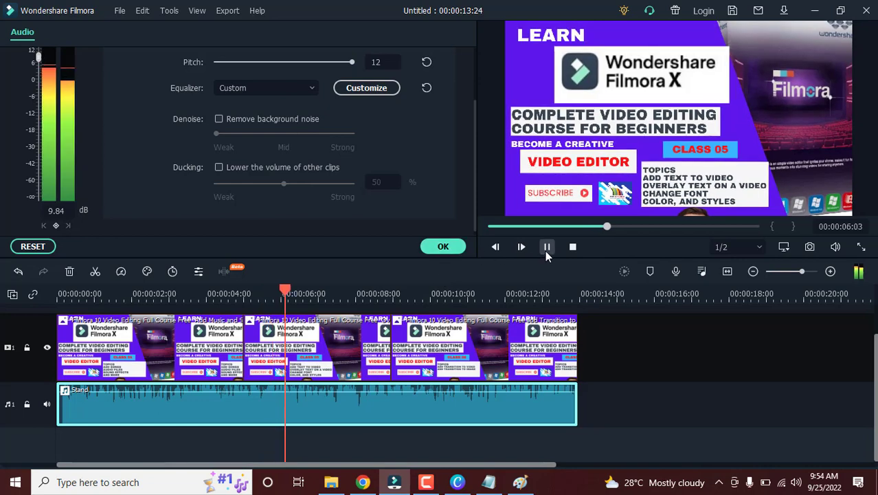
{"action": "key", "text": "space"}
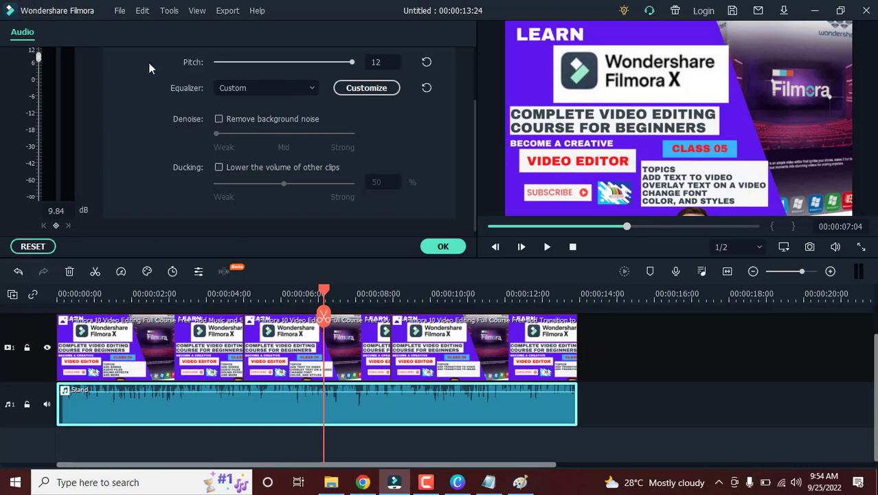
Step: Enable background noise removal at full Strong level for the Stand clip, apply the audio settings, and preview the slideshow
{"action": "left_click", "coordinate": [234, 120]}
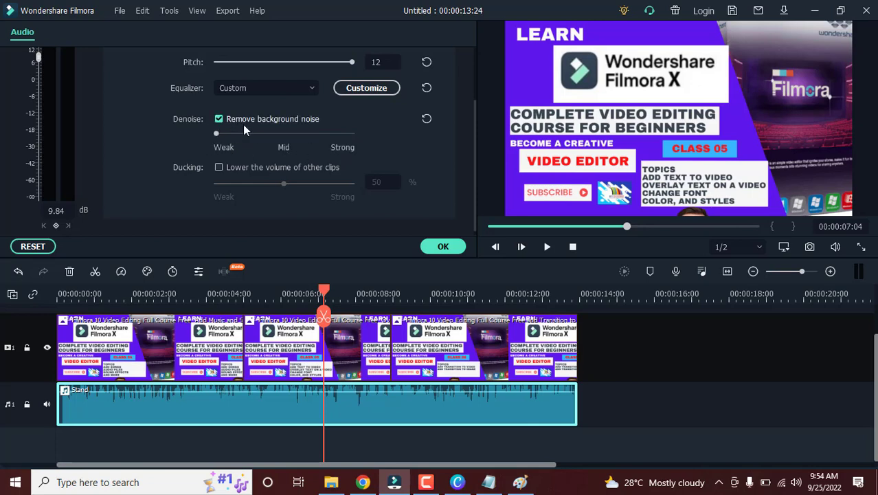
{"action": "left_click_drag", "start_coordinate": [216, 133], "coordinate": [361, 141]}
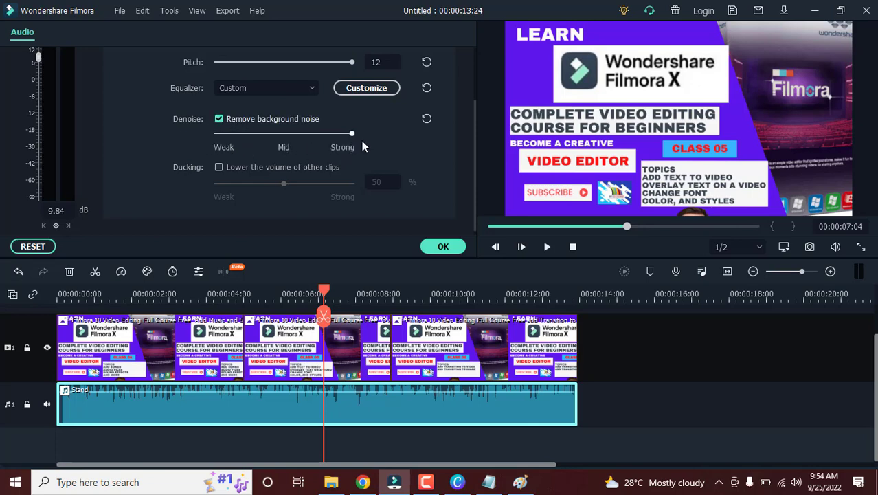
{"action": "left_click", "coordinate": [546, 246]}
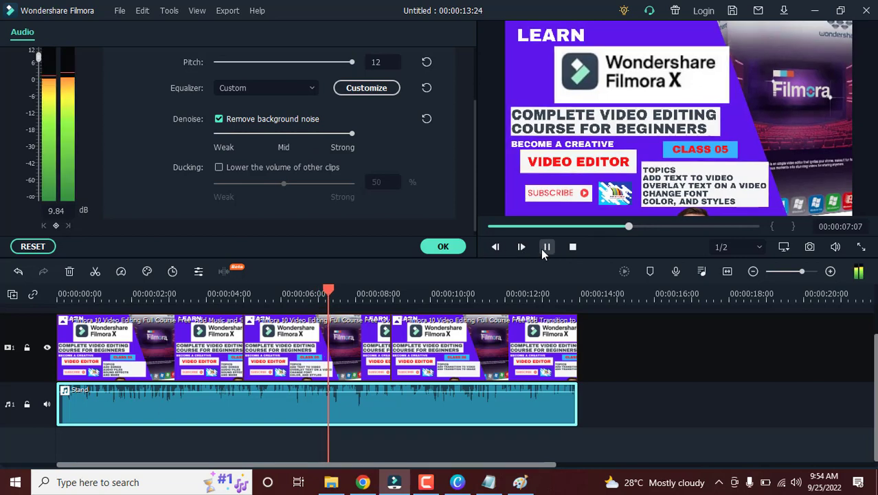
{"action": "left_click", "coordinate": [443, 246]}
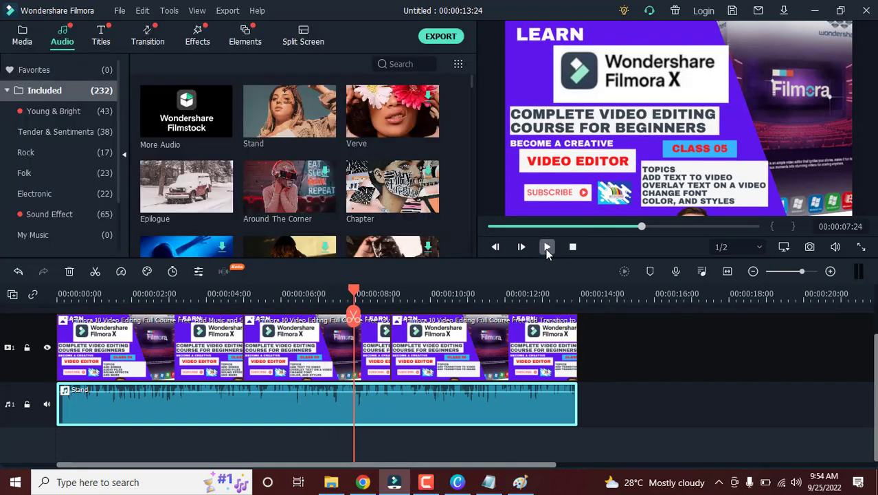
{"action": "left_click", "coordinate": [546, 246]}
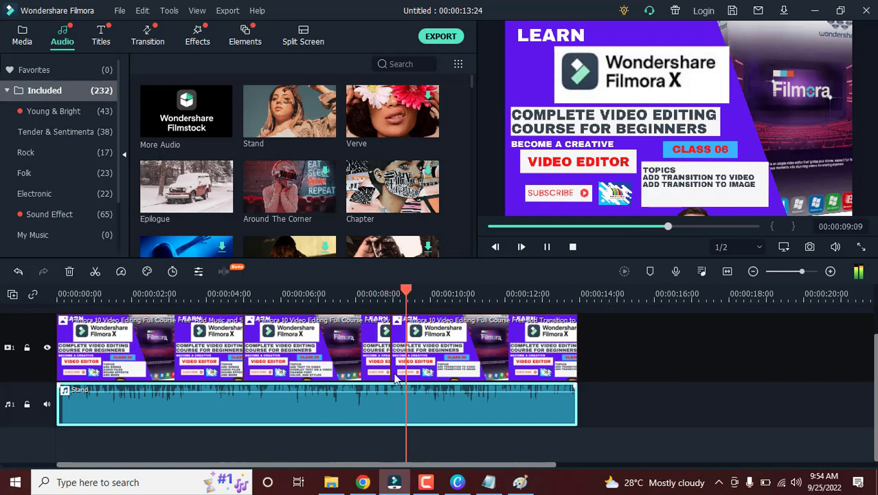
{"action": "left_click", "coordinate": [546, 246]}
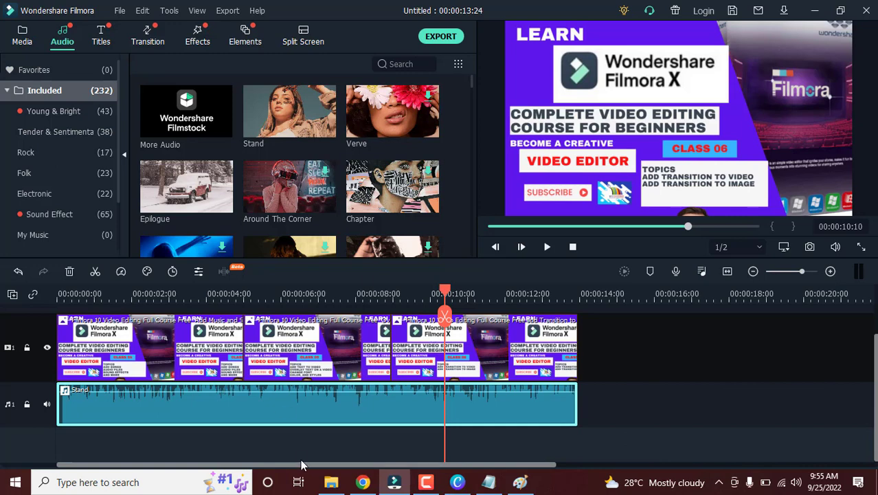
Step: Lower the Stand clip's volume line to 3.32 dB, change its equalizer preset in the audio settings, apply, and preview
{"action": "mouse_move", "coordinate": [197, 213]}
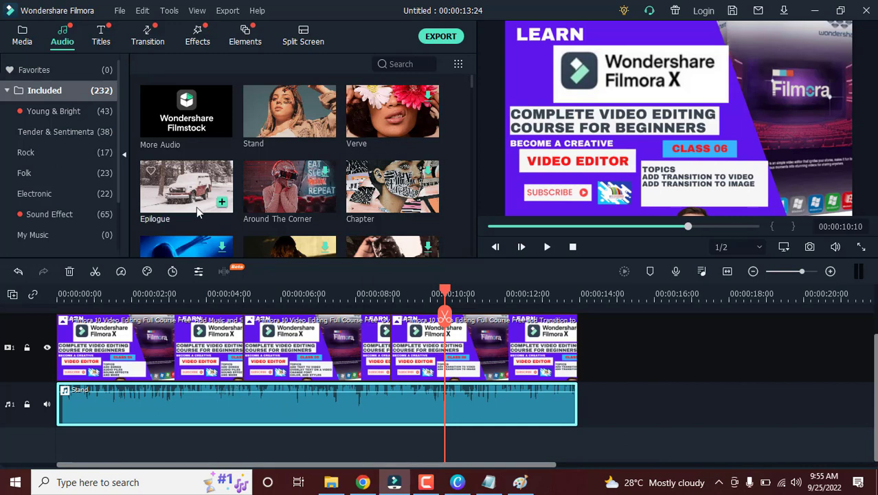
{"action": "mouse_move", "coordinate": [233, 391]}
{"action": "left_mouse_down"}
{"action": "mouse_move", "coordinate": [234, 412]}
{"action": "mouse_move", "coordinate": [240, 386]}
{"action": "left_mouse_up"}
{"action": "double_click", "coordinate": [205, 418]}
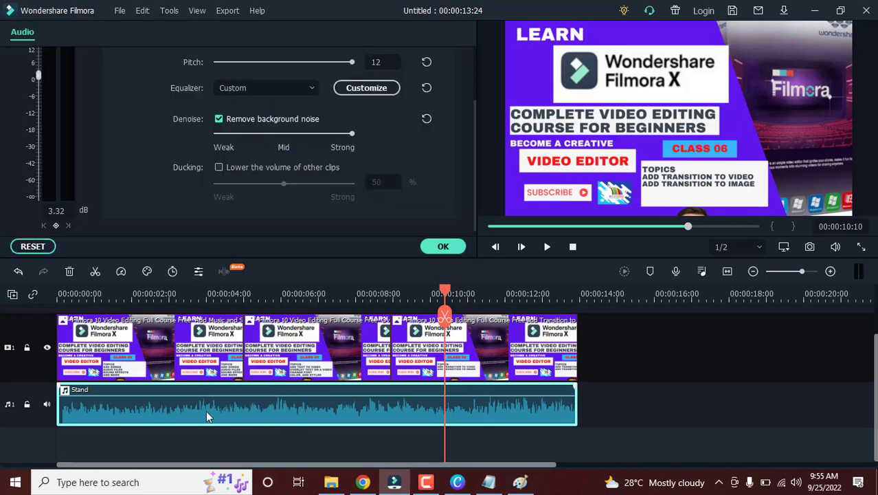
{"action": "left_click", "coordinate": [223, 86]}
{"action": "left_click", "coordinate": [251, 134]}
{"action": "left_click", "coordinate": [442, 246]}
{"action": "left_click", "coordinate": [547, 248]}
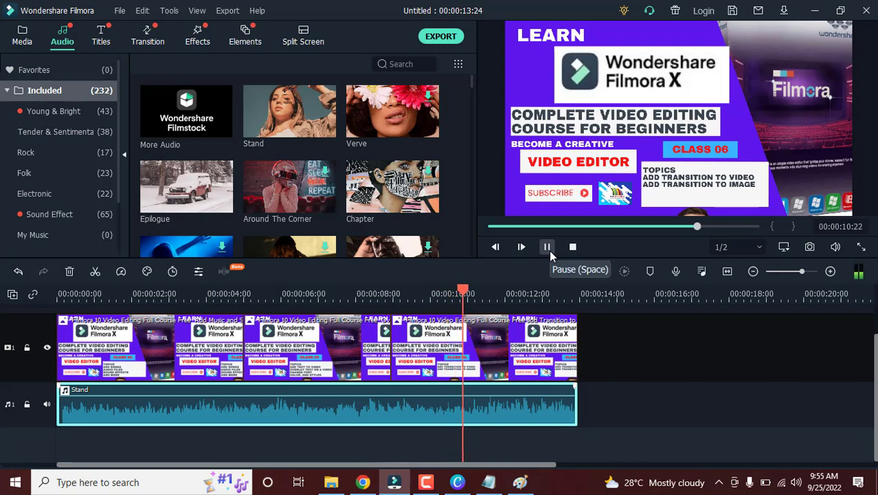
{"action": "left_click", "coordinate": [548, 247]}
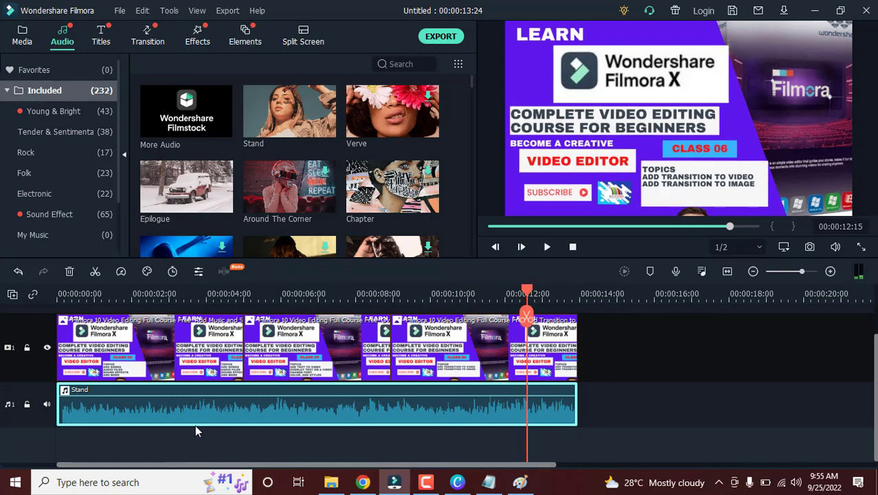
{"action": "right_click", "coordinate": [199, 407]}
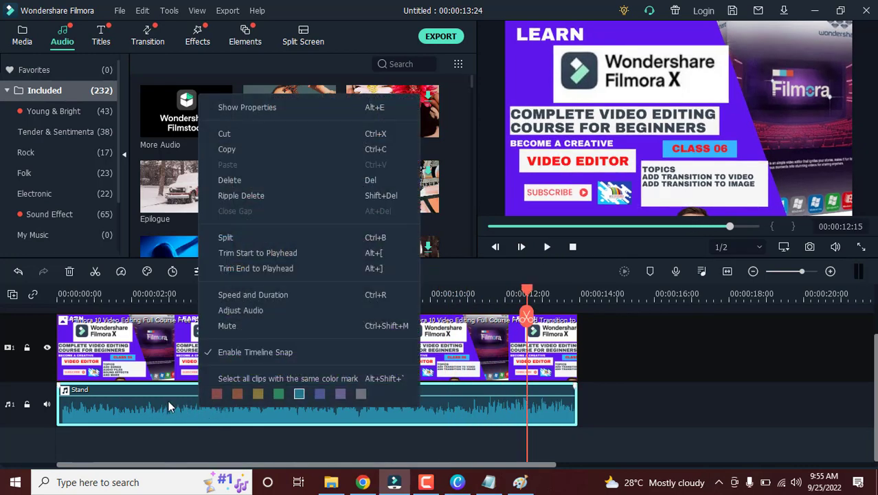
{"action": "left_click", "coordinate": [133, 437]}
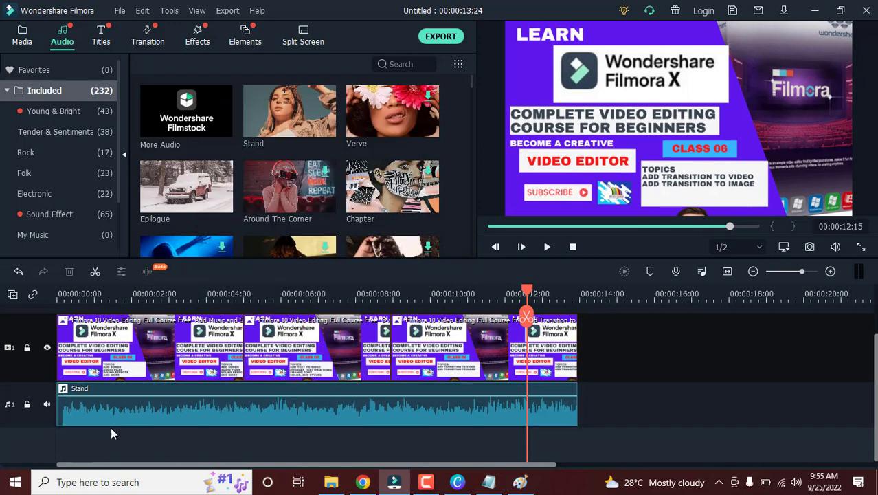
{"action": "left_click", "coordinate": [79, 407]}
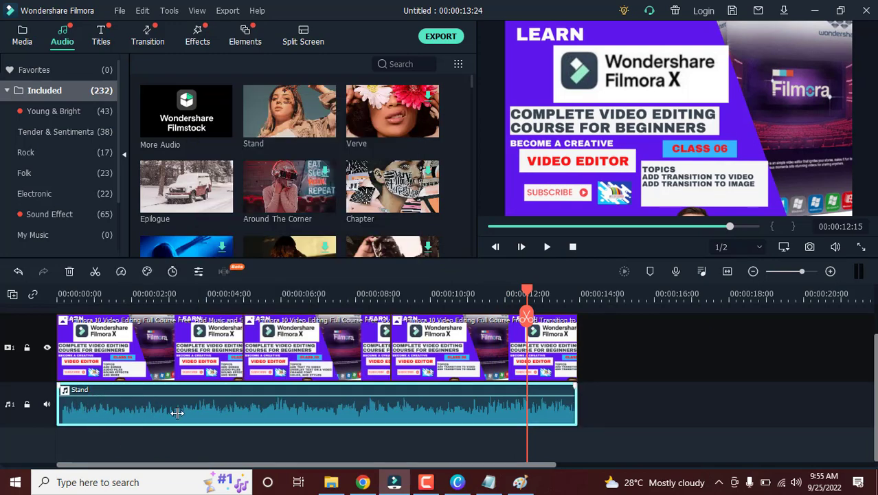
Step: Mark the Stand clip on the audio track with the red colour
{"action": "mouse_move", "coordinate": [275, 394]}
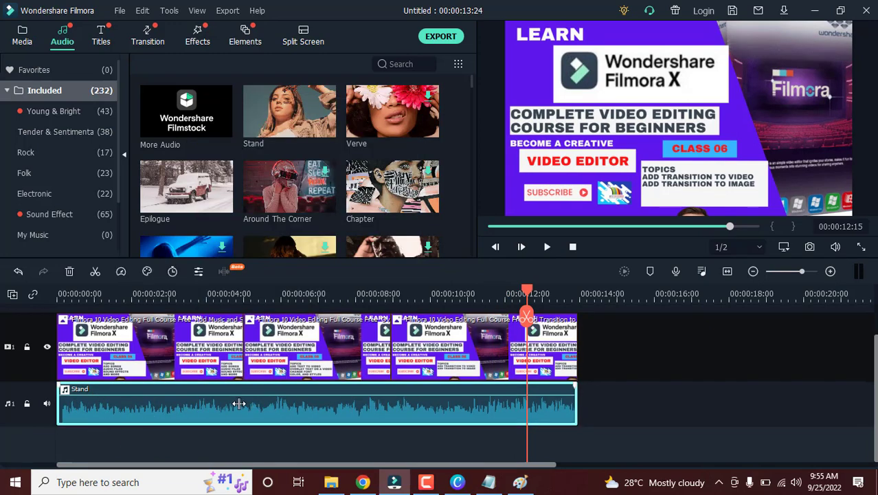
{"action": "right_click", "coordinate": [247, 404]}
{"action": "left_click", "coordinate": [256, 390]}
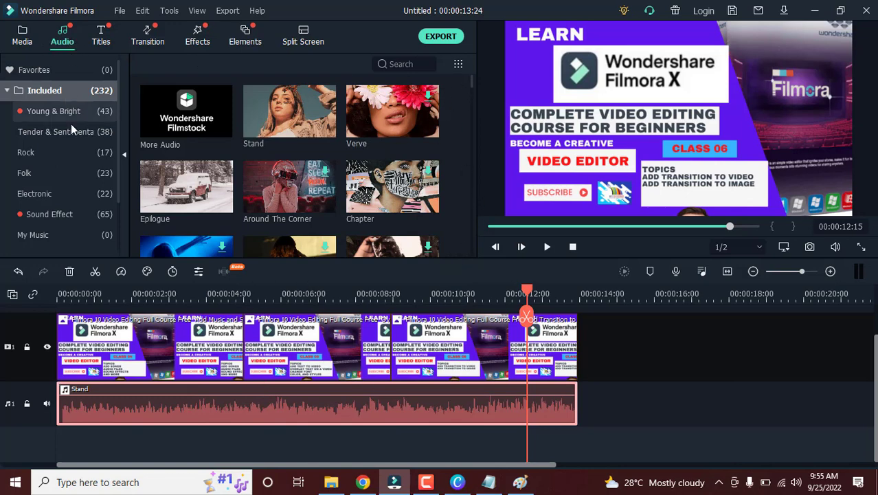
Step: Add the Stand track from the audio library again and place the new clip at the start of the second audio track
{"action": "scroll", "coordinate": [70, 144], "scroll_direction": "down", "scroll_amount": 3}
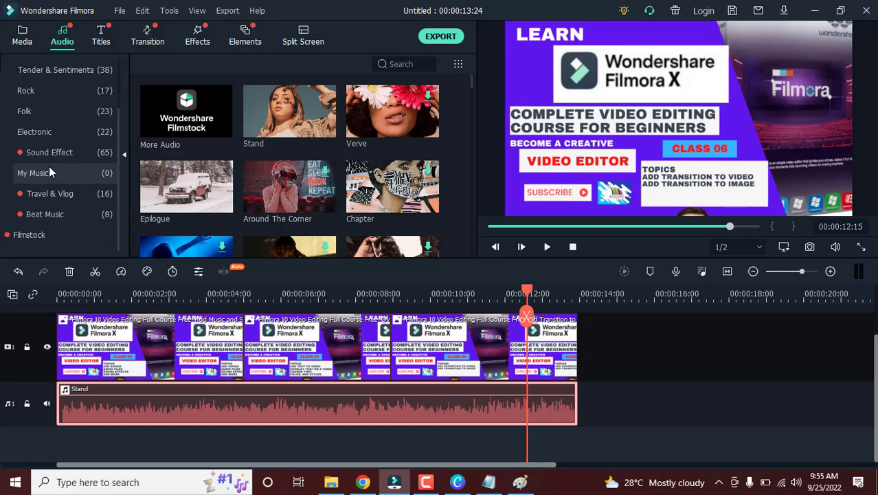
{"action": "scroll", "coordinate": [49, 166], "scroll_direction": "up", "scroll_amount": 3}
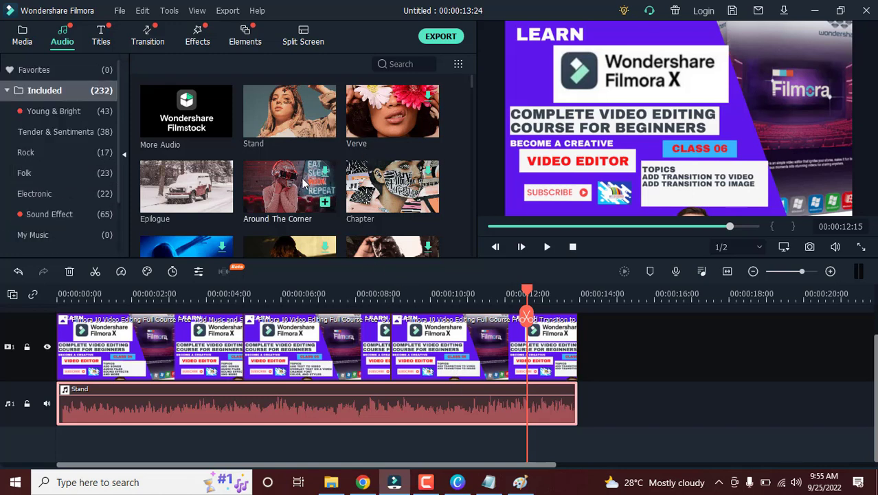
{"action": "left_click", "coordinate": [324, 126]}
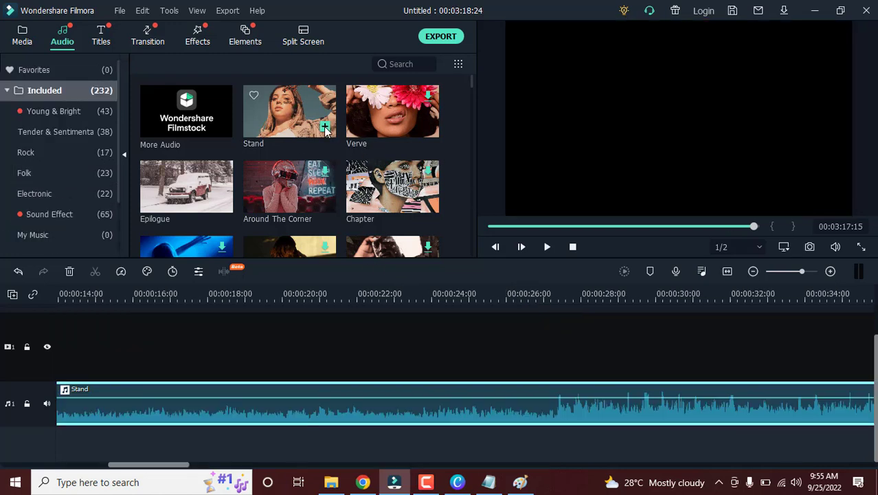
{"action": "left_click", "coordinate": [117, 465]}
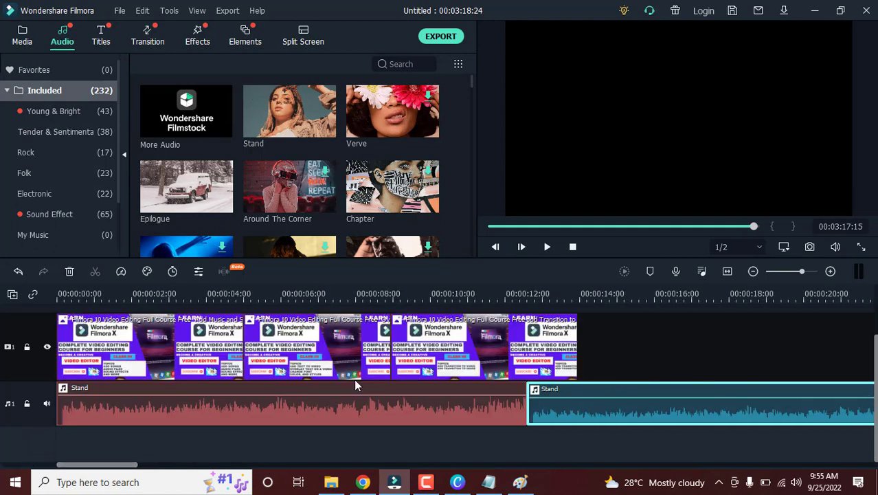
{"action": "left_click_drag", "start_coordinate": [607, 398], "coordinate": [558, 448]}
{"action": "left_click_drag", "start_coordinate": [79, 441], "coordinate": [83, 443]}
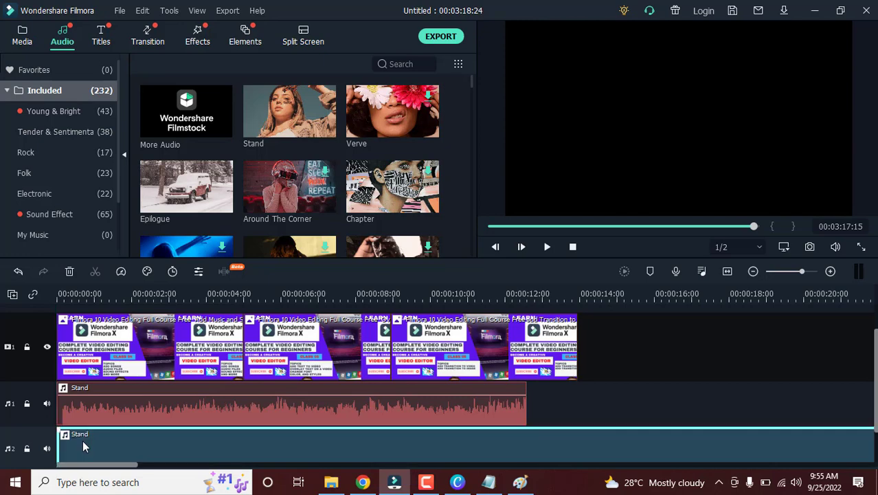
Step: Extend the end of the red Stand clip on the first audio track to match the end of the slideshow images
{"action": "left_click_drag", "start_coordinate": [134, 466], "coordinate": [152, 470]}
{"action": "left_click", "coordinate": [342, 400]}
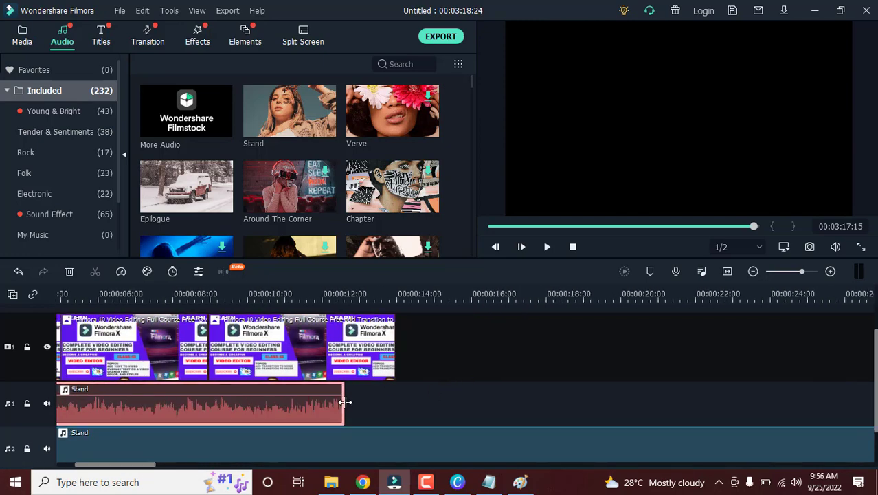
{"action": "left_click_drag", "start_coordinate": [345, 402], "coordinate": [395, 402]}
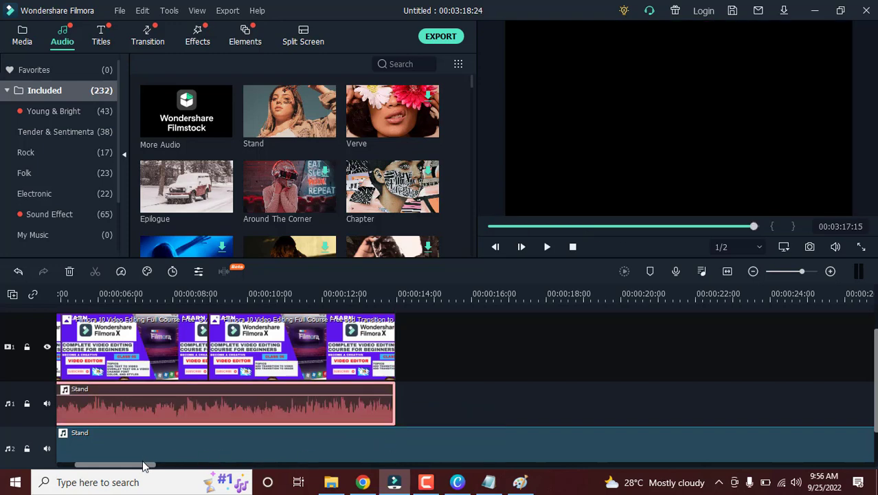
Step: Trim the end of the Stand clip on the second audio track back to about the 9-second mark
{"action": "left_click_drag", "start_coordinate": [144, 465], "coordinate": [785, 462]}
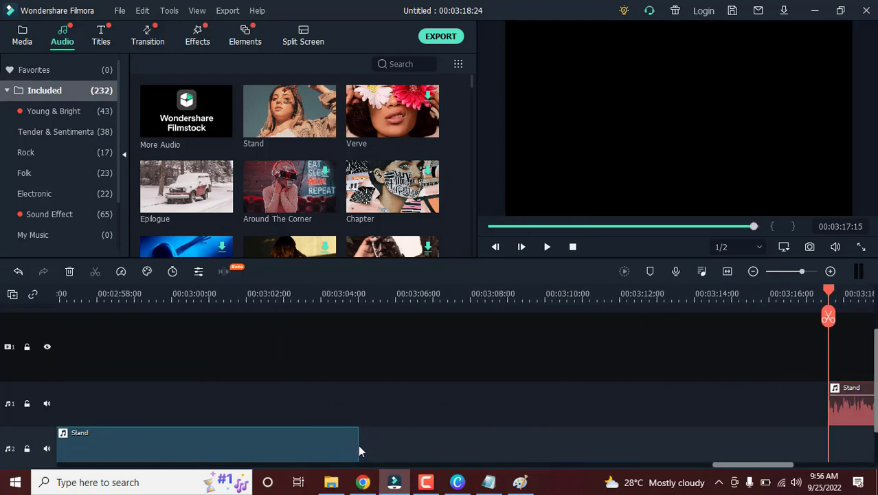
{"action": "left_click_drag", "start_coordinate": [356, 448], "coordinate": [2, 411]}
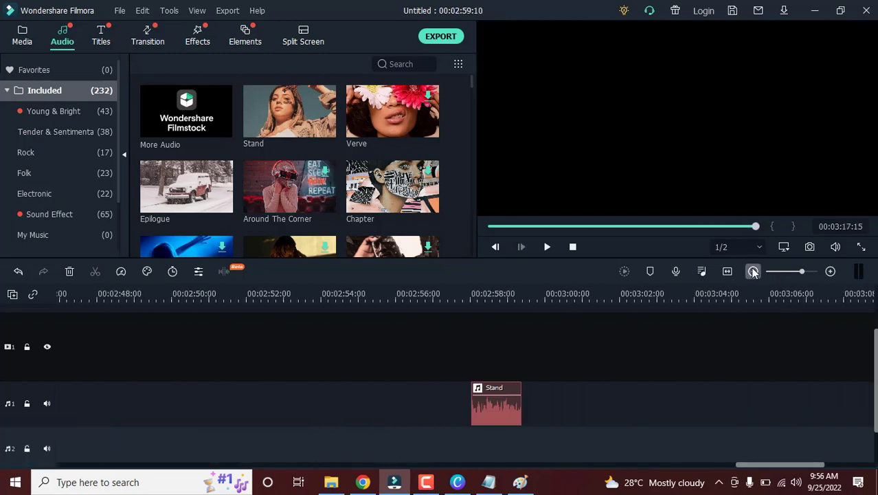
{"action": "left_click", "coordinate": [754, 272]}
{"action": "left_click", "coordinate": [754, 272]}
{"action": "left_click", "coordinate": [754, 271]}
{"action": "left_click", "coordinate": [754, 271]}
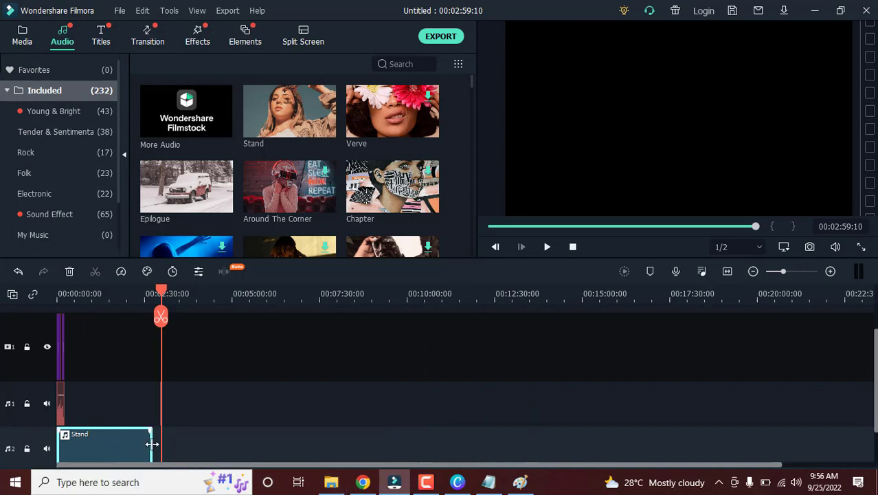
{"action": "left_click_drag", "start_coordinate": [150, 438], "coordinate": [62, 445]}
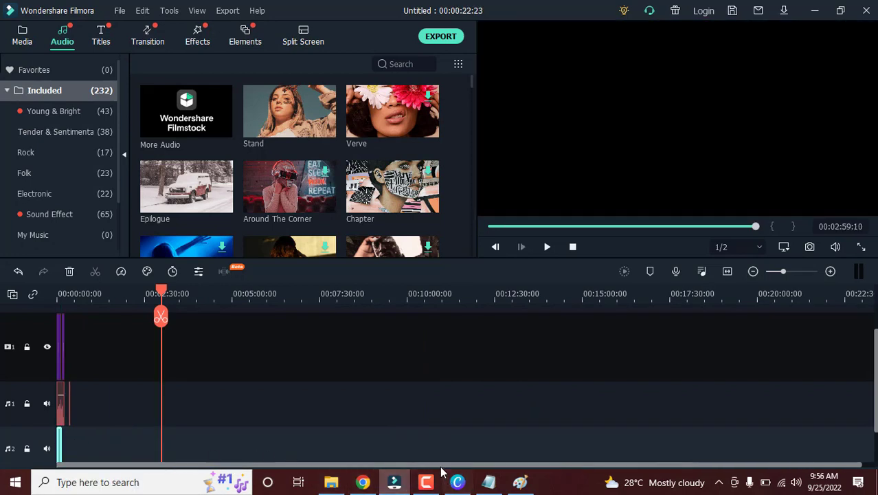
Step: Delete the leftover red Stand fragment beyond the slideshow's end on the first audio track
{"action": "left_click", "coordinate": [829, 271]}
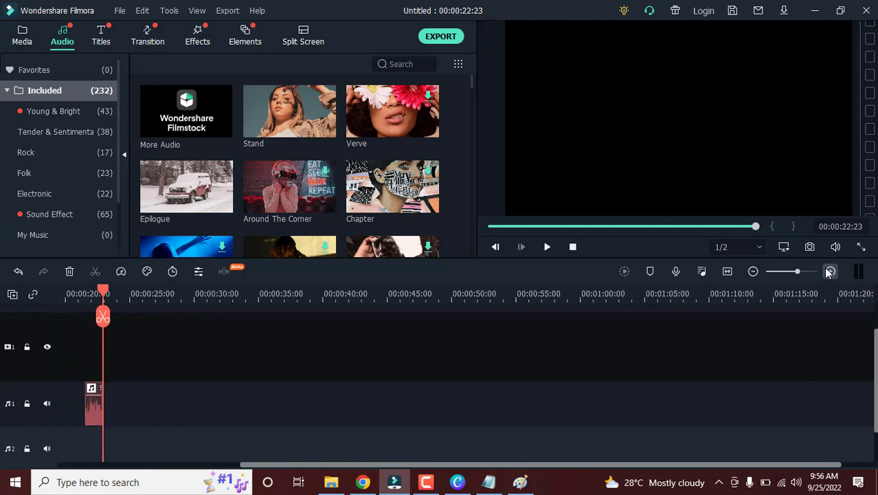
{"action": "left_click_drag", "start_coordinate": [494, 459], "coordinate": [405, 462]}
{"action": "left_click", "coordinate": [78, 366]}
{"action": "right_click", "coordinate": [77, 370]}
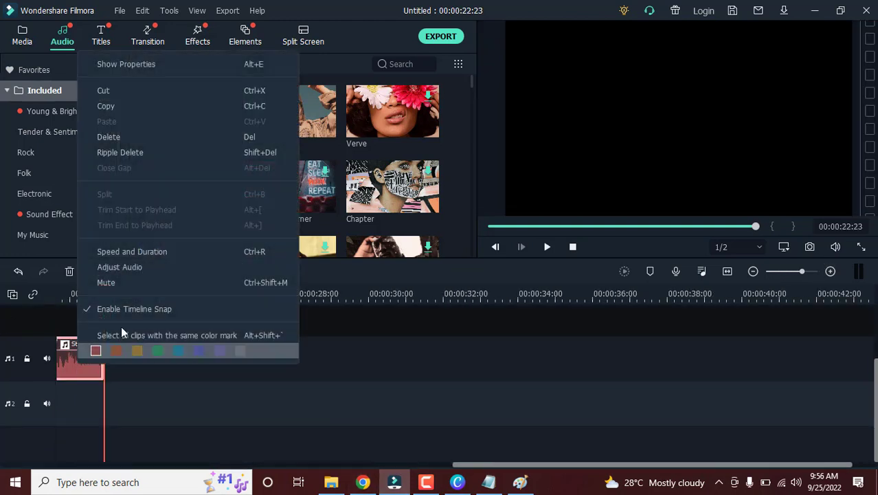
{"action": "left_click", "coordinate": [107, 137]}
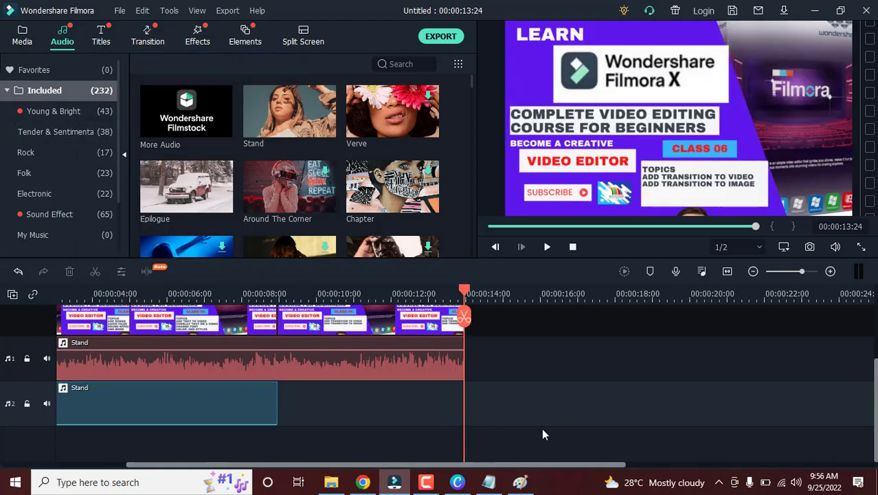
Step: Extend the second-track Stand clip to the end of the slideshow and place the playhead at 00:00:05:10
{"action": "left_click", "coordinate": [266, 401]}
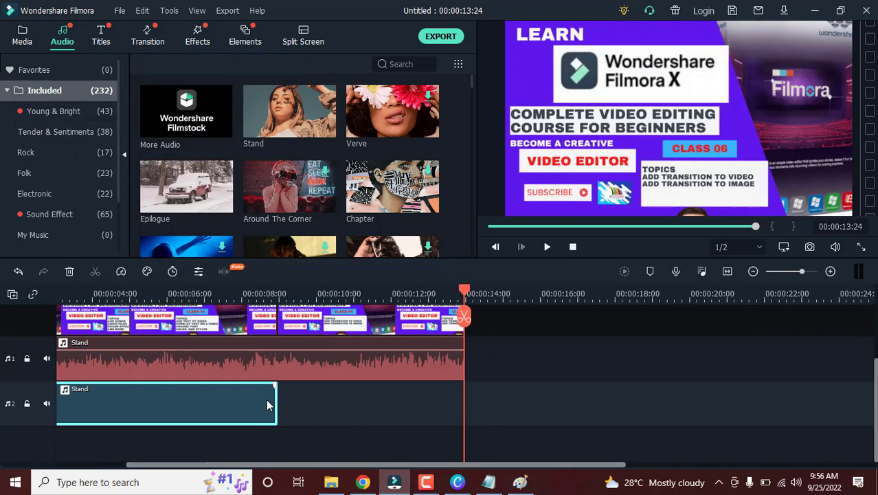
{"action": "left_click_drag", "start_coordinate": [277, 403], "coordinate": [464, 403]}
{"action": "left_click", "coordinate": [145, 291]}
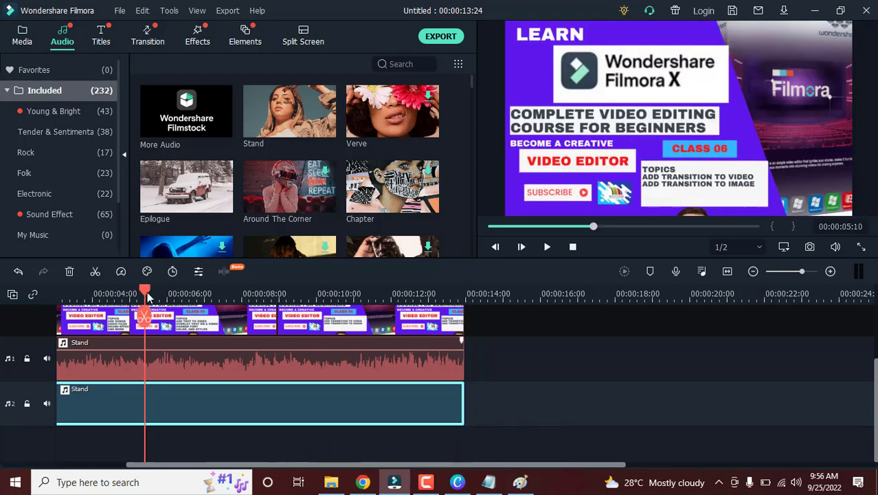